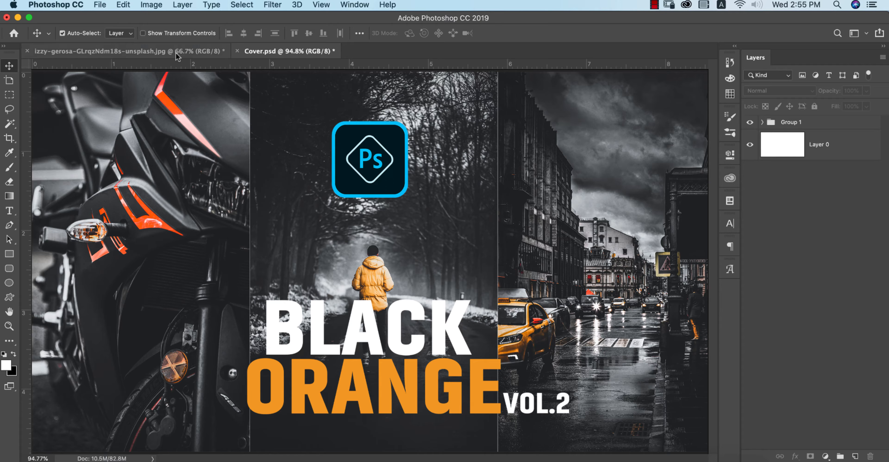
In the yellow raincoat street photo document, delete Layer 1 and duplicate the Background layer.
left_click(177, 52)
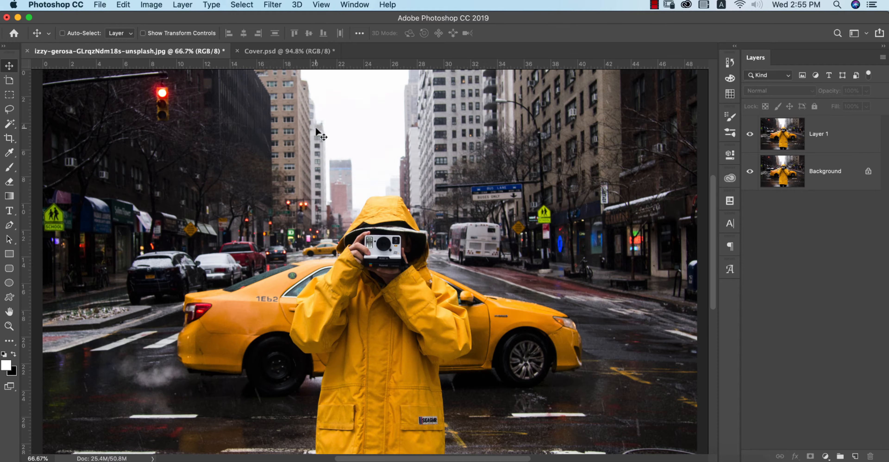
scroll(316, 126, "down", 2)
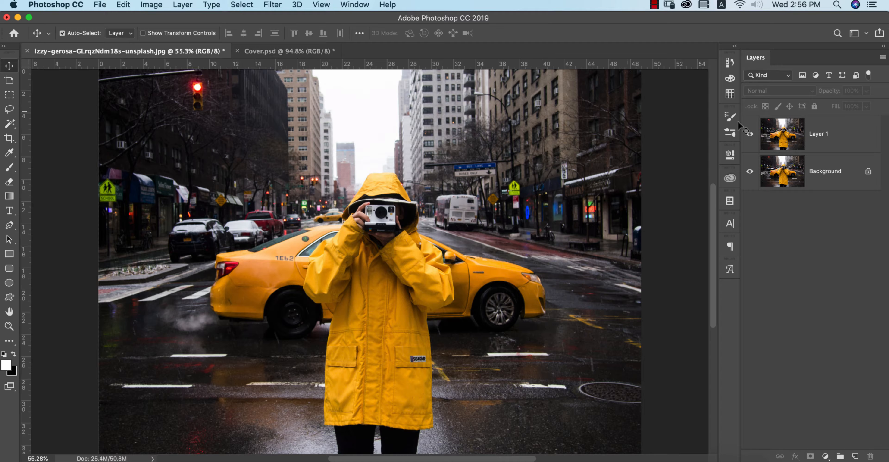
left_click(816, 138)
key("Delete")
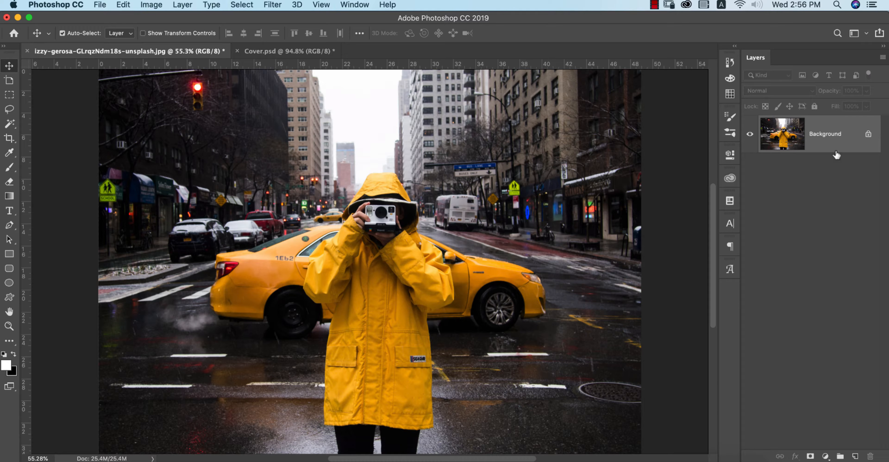
key("super+j")
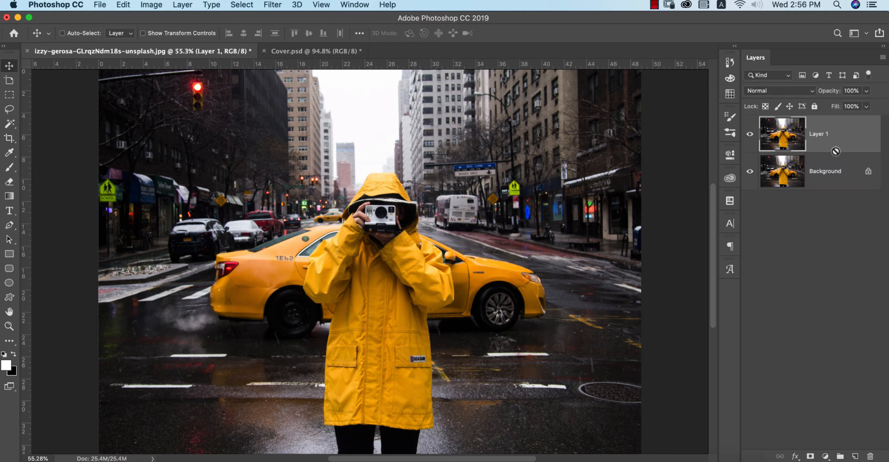
Open the Camera Raw Filter on the duplicated layer and set Vibrance to -100.
left_click(273, 6)
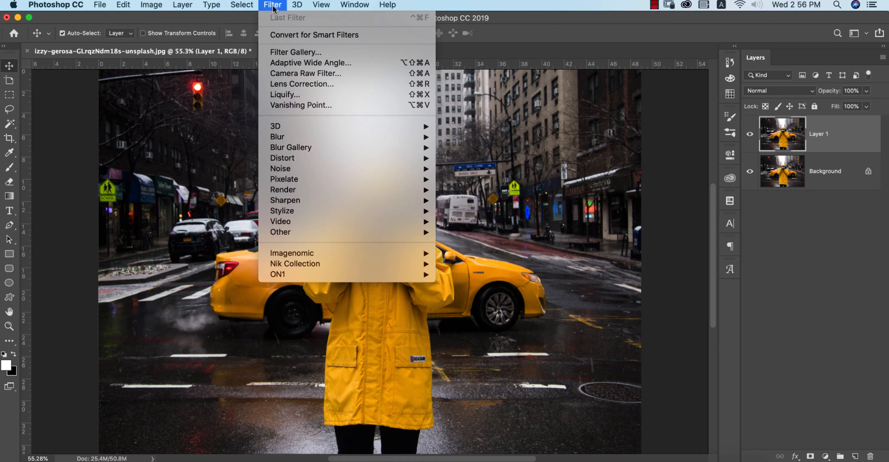
left_click(337, 77)
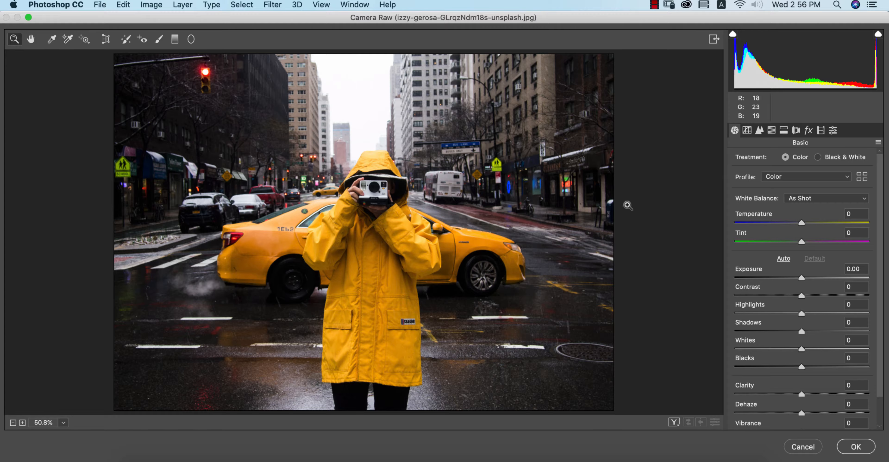
scroll(828, 277, "down", 2)
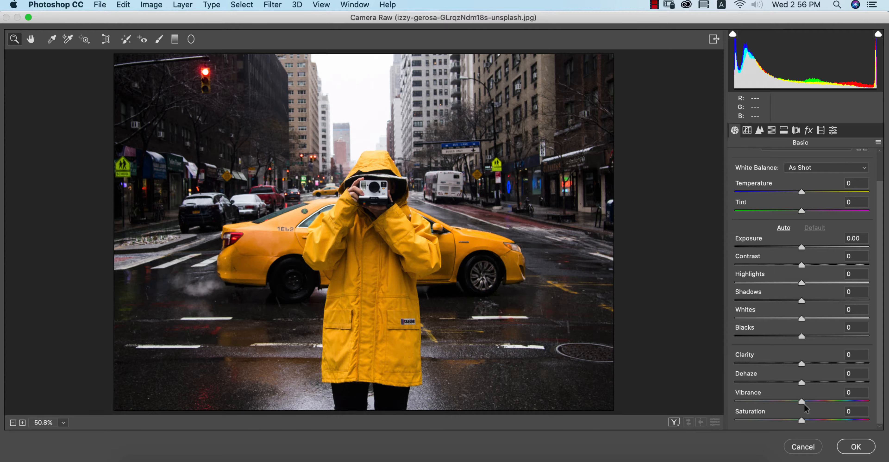
left_click_drag(801, 401, 728, 404)
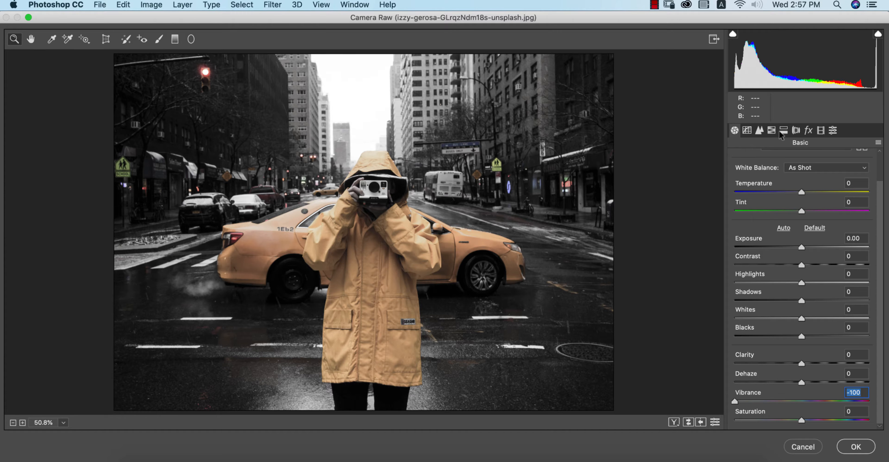
In the HSL Saturation adjustments, set Reds to +26, Oranges to +100, Greens to -100 and Blues to -100.
left_click(771, 130)
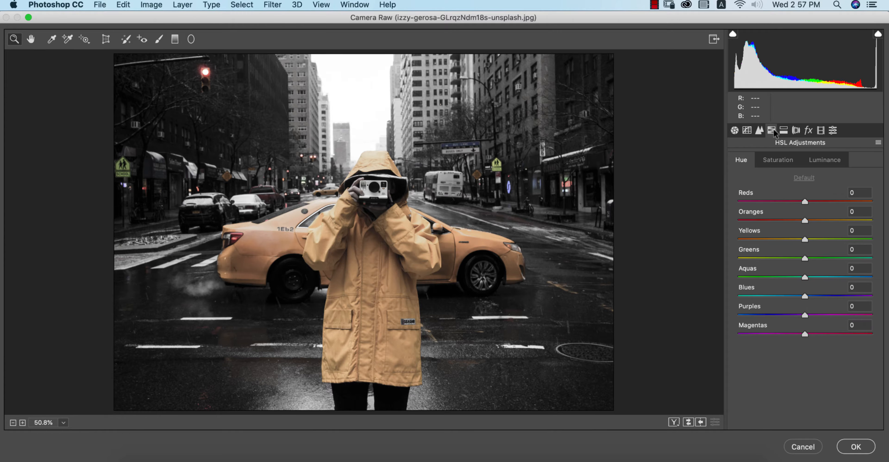
left_click(781, 160)
left_click(826, 158)
left_click(769, 163)
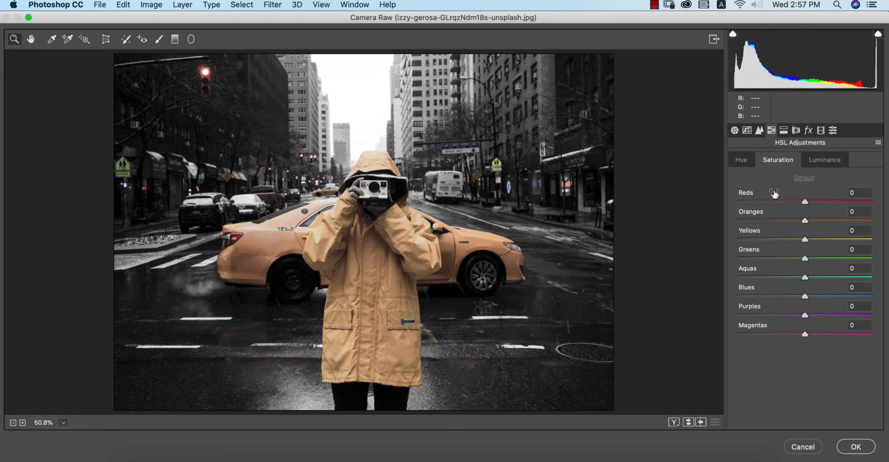
left_click(823, 161)
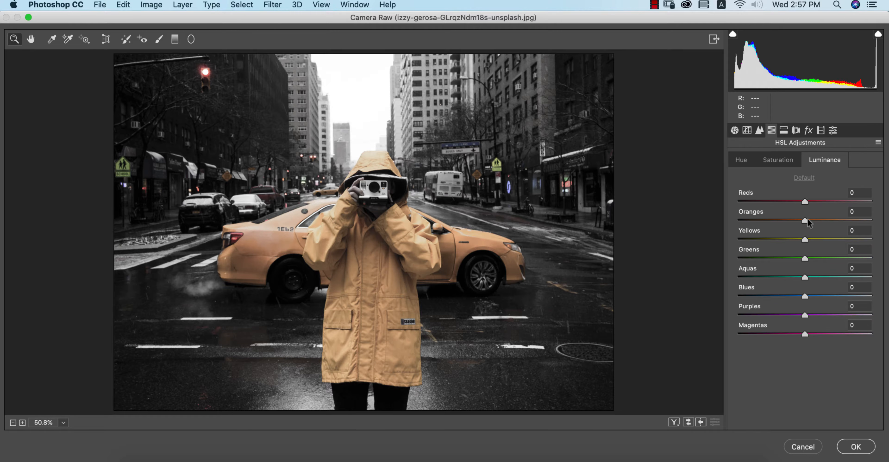
left_click(779, 159)
left_click_drag(805, 220, 881, 229)
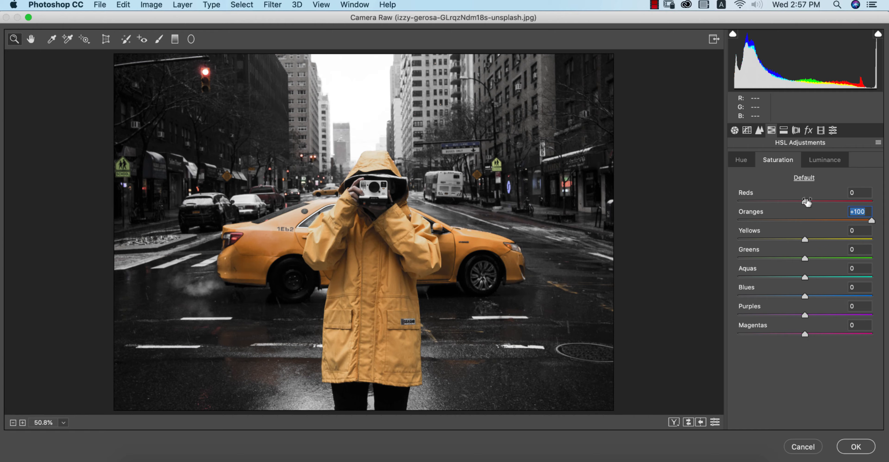
left_click_drag(805, 202, 823, 203)
left_click_drag(804, 259, 728, 250)
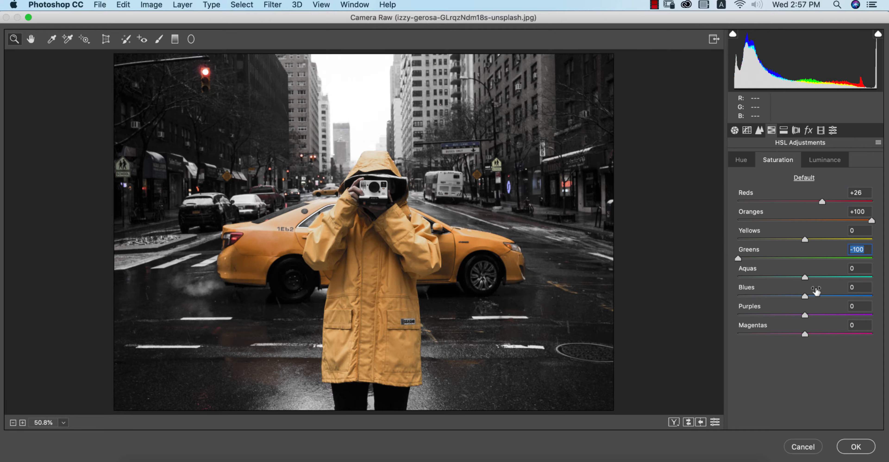
left_click_drag(805, 296, 667, 281)
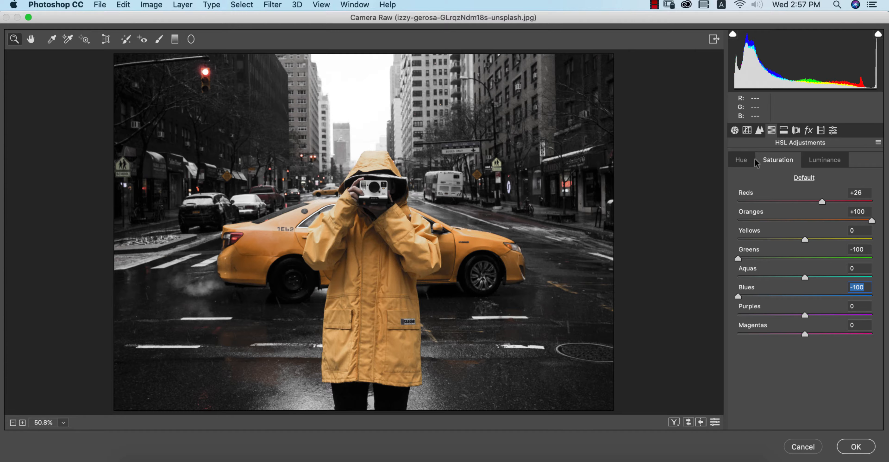
In the Basic adjustments, set Exposure to -0.25, Saturation +2, Contrast +13, Shadows -8, Blacks -16, Clarity +9 and Dehaze +8.
left_click(735, 130)
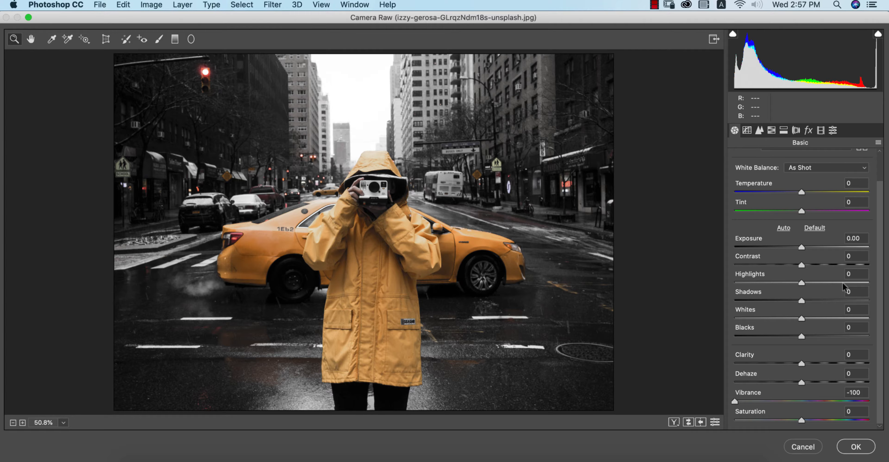
left_click_drag(801, 247, 799, 245)
left_click_drag(802, 420, 802, 419)
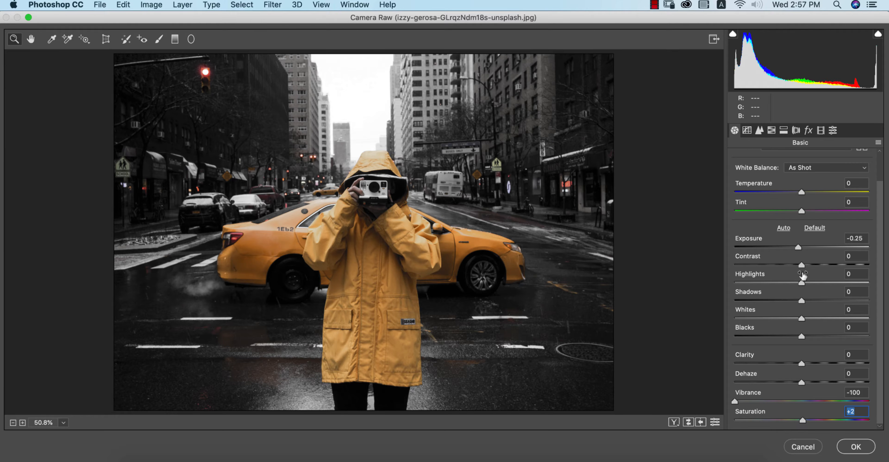
left_click_drag(801, 264, 811, 268)
mouse_move(801, 300)
left_mouse_down()
mouse_move(827, 302)
mouse_move(774, 301)
mouse_move(797, 302)
left_mouse_up()
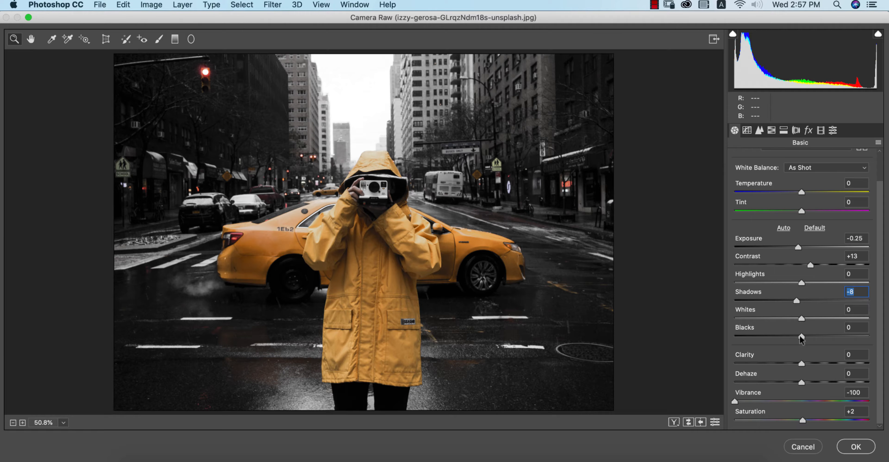
left_click_drag(800, 337, 807, 382)
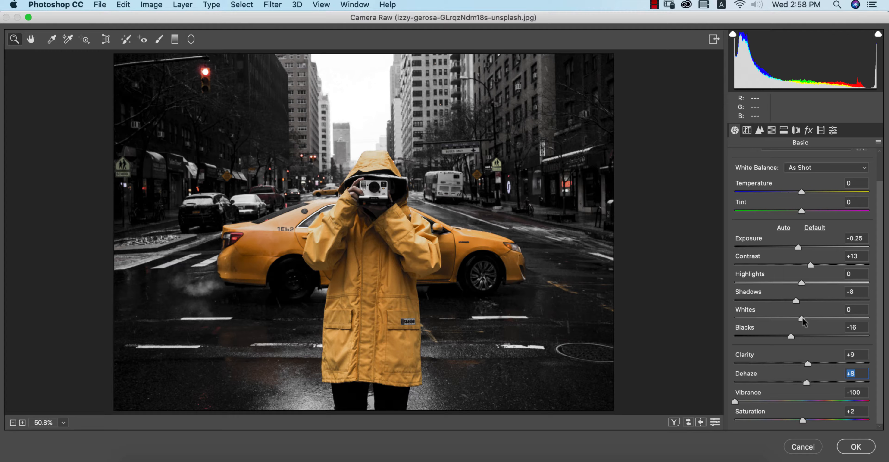
Set Whites to -100, Exposure to -0.15, Temperature to -3 and Tint to +2.
left_click_drag(802, 320, 718, 312)
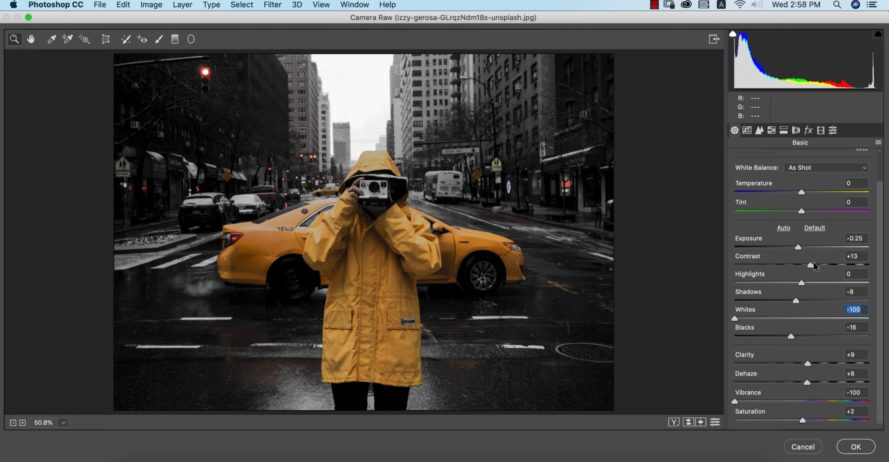
left_click_drag(798, 247, 799, 247)
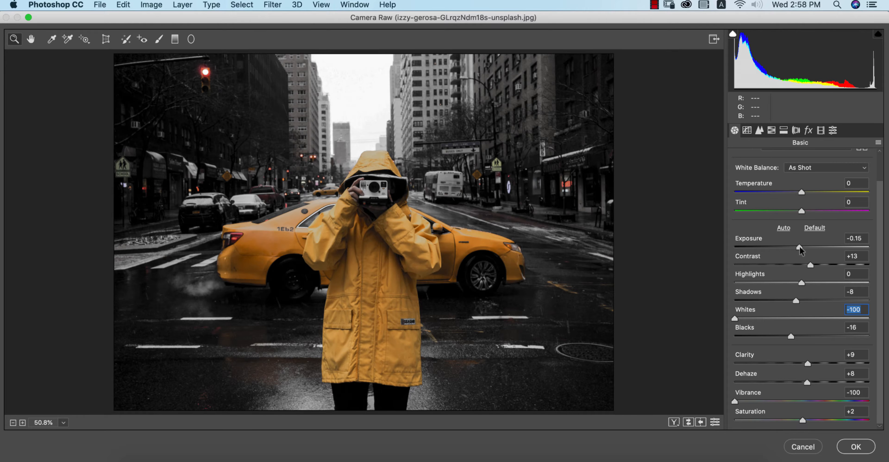
left_click(799, 247)
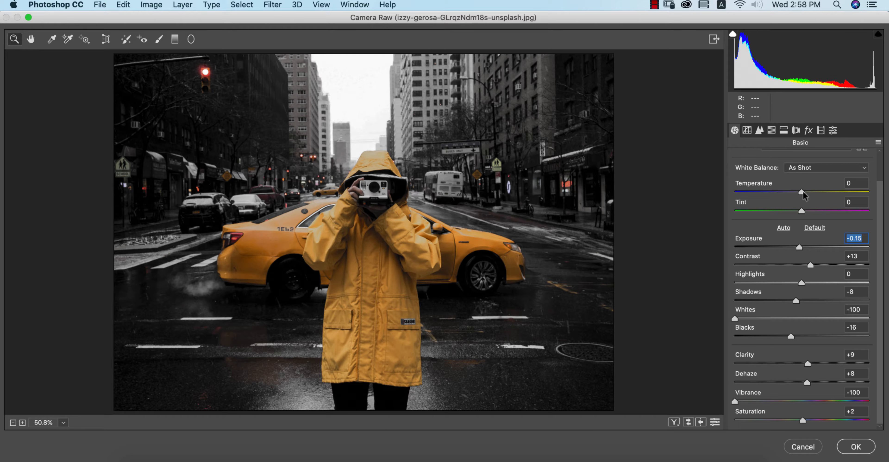
left_click_drag(803, 196, 801, 196)
left_click(801, 192)
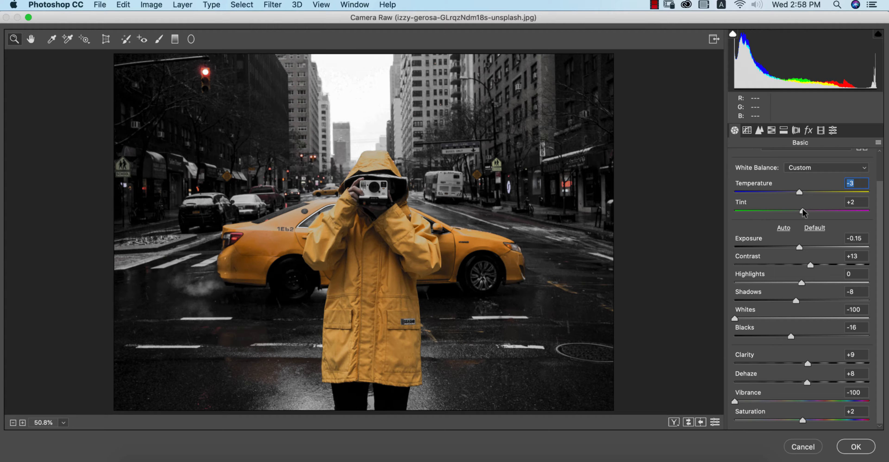
left_click(803, 209)
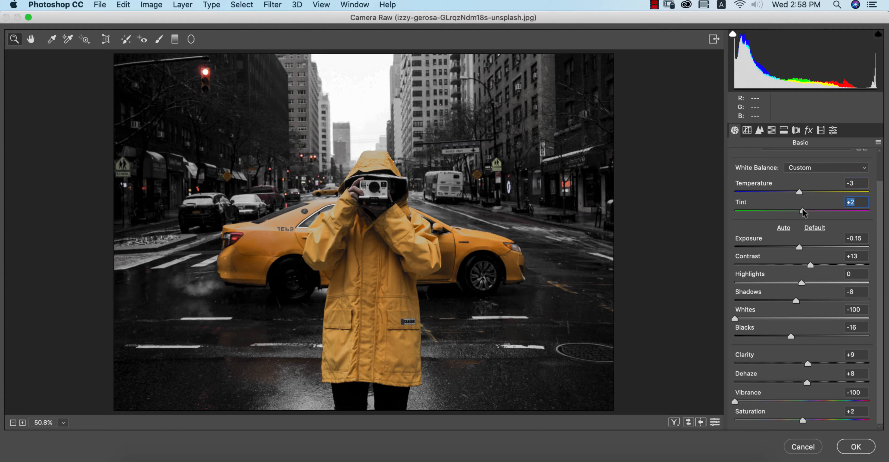
Shape the RGB point tone curve with its black point output at 20 and points at input 70, output 58 and input 168, output 170.
left_click(746, 131)
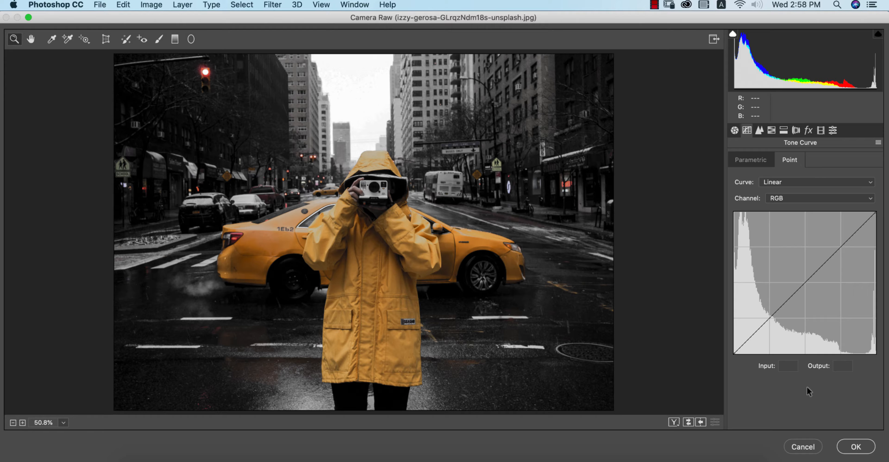
left_click_drag(734, 354, 733, 346)
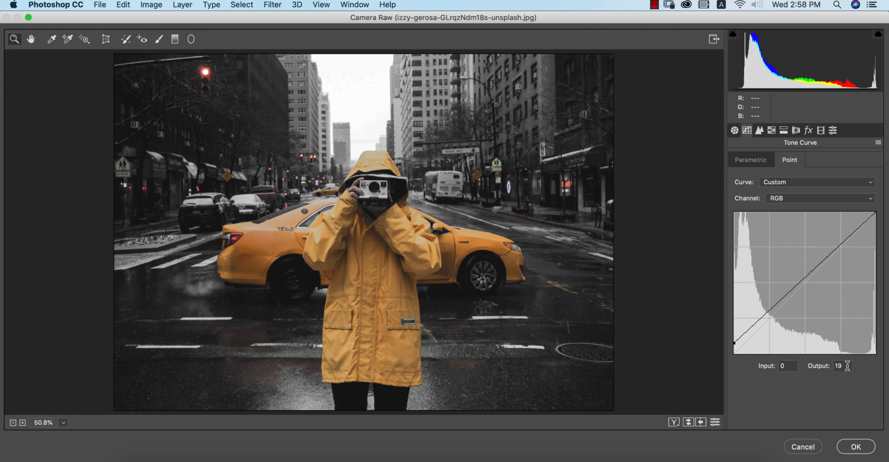
left_click(845, 366)
type("20")
left_click(771, 308)
mouse_move(771, 307)
left_mouse_down()
mouse_move(778, 341)
mouse_move(772, 321)
left_mouse_up()
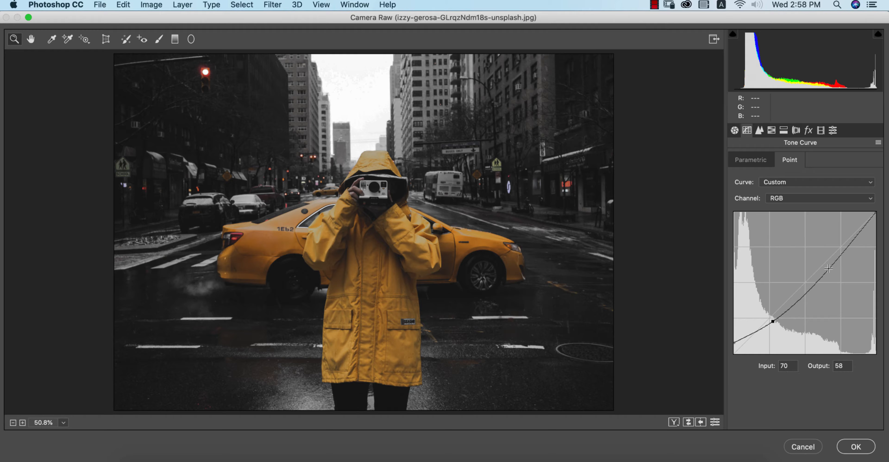
left_click_drag(831, 268, 827, 258)
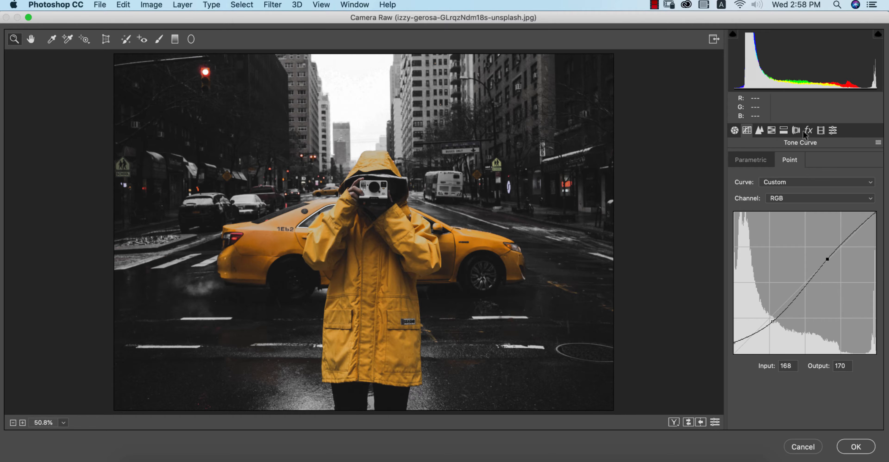
In Calibration, set Red Primary Hue to -2 and Saturation to +7, Green Primary Hue to +18, and lower the Blue Primary Hue slightly.
left_click(821, 131)
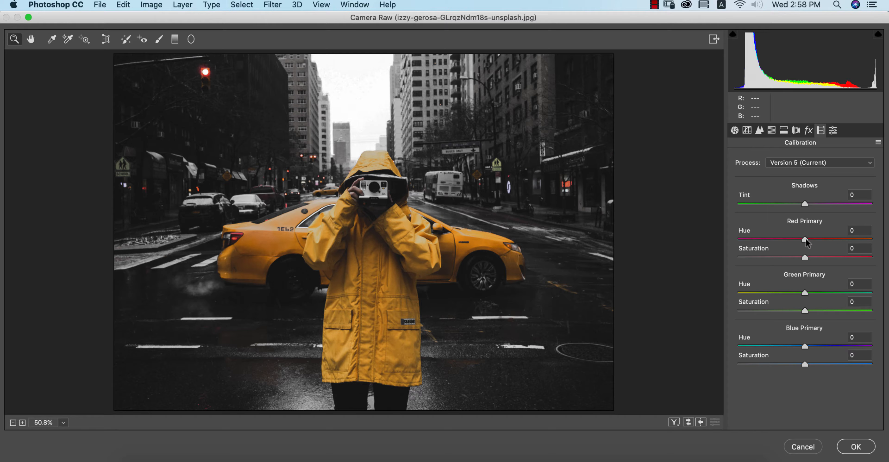
mouse_move(806, 241)
left_mouse_down()
mouse_move(790, 241)
mouse_move(814, 241)
mouse_move(804, 242)
left_mouse_up()
mouse_move(805, 292)
left_mouse_down()
mouse_move(755, 290)
mouse_move(821, 294)
left_mouse_up()
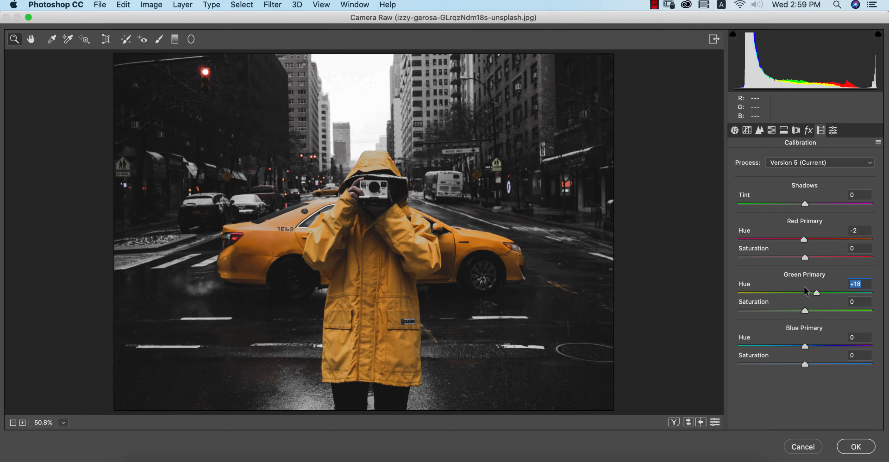
mouse_move(804, 257)
left_mouse_down()
mouse_move(757, 258)
mouse_move(809, 259)
left_mouse_up()
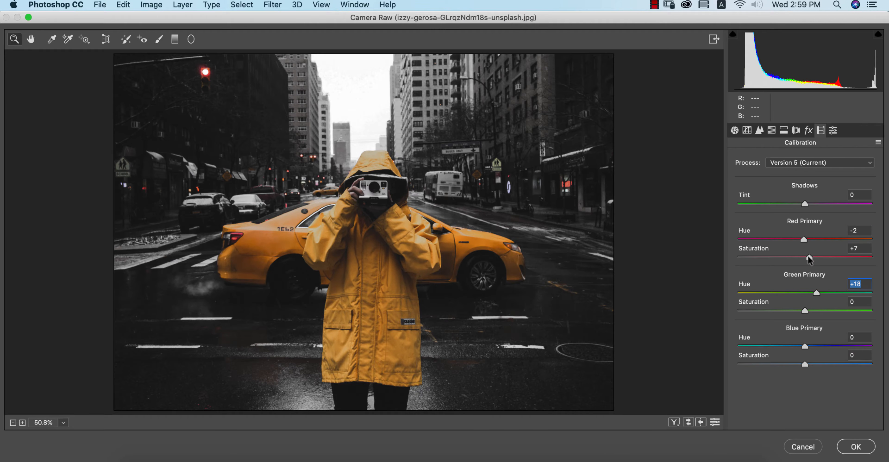
left_click_drag(804, 346, 796, 346)
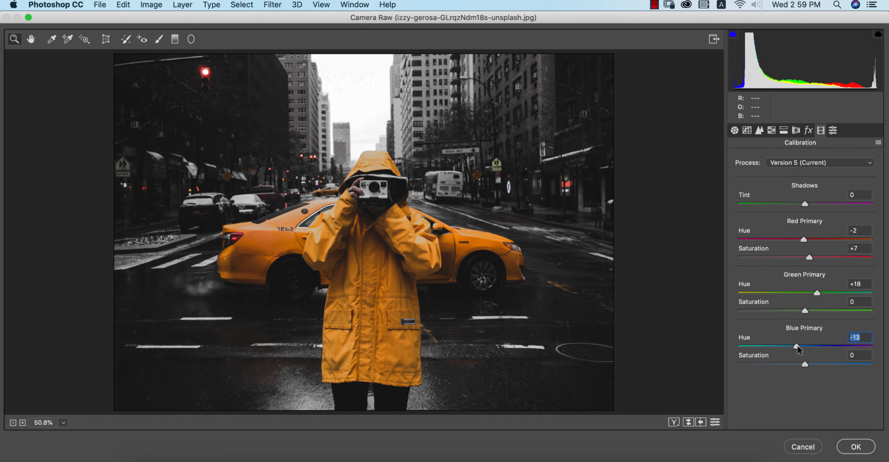
left_click_drag(797, 345, 800, 345)
Apply Split Toning with Highlights at Hue 183 and Saturation 6, and Shadows at Hue 228 and Saturation 7.
left_click(772, 130)
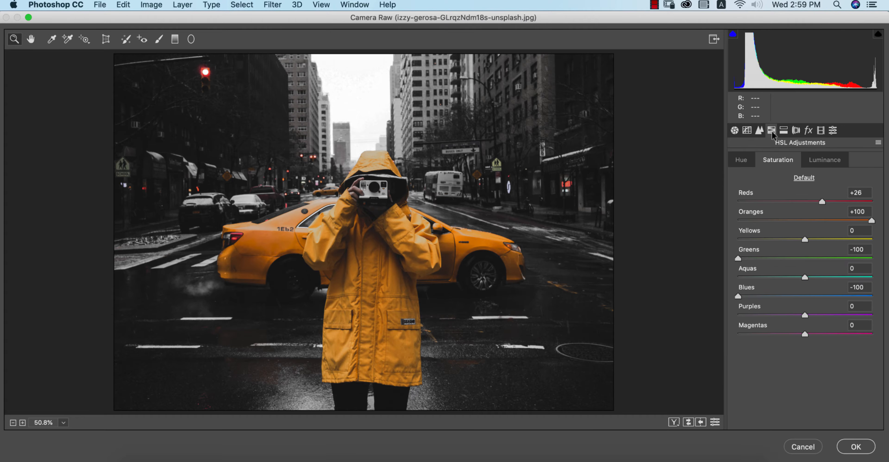
left_click(783, 130)
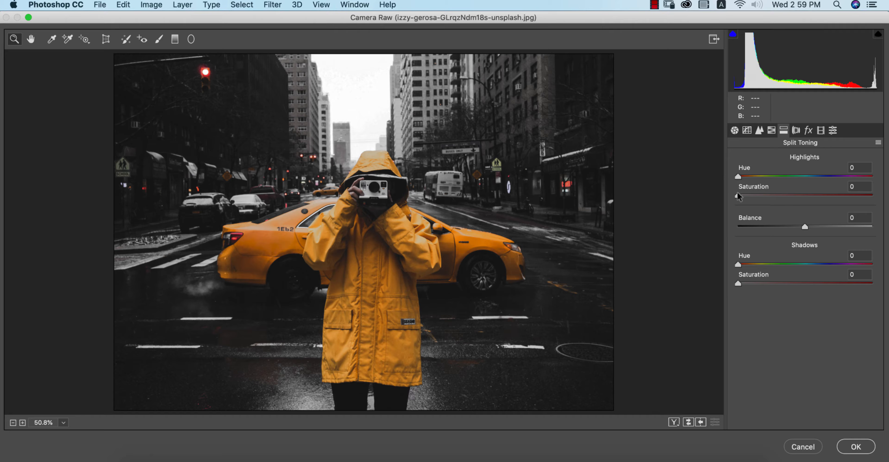
left_click_drag(738, 195, 807, 179)
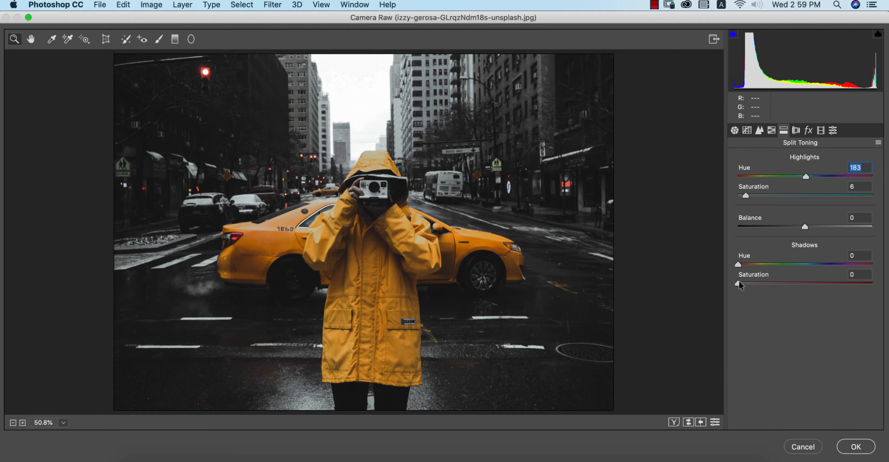
left_click_drag(739, 264, 824, 263)
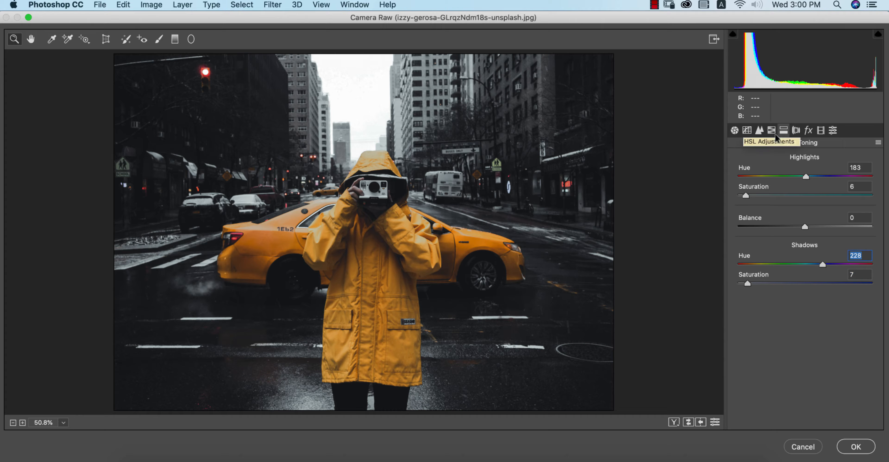
In the Detail adjustments, set the Sharpening Amount to 40 and the Luminance noise reduction to 35.
left_click(759, 131)
left_click_drag(738, 177, 774, 178)
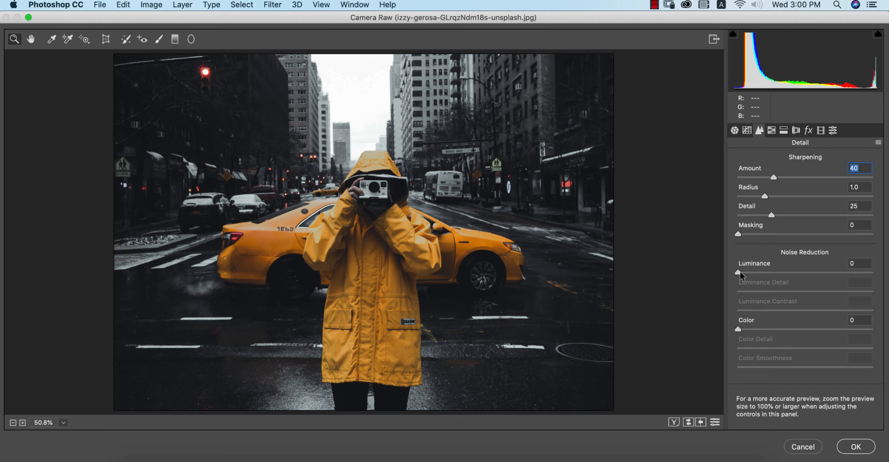
left_click_drag(741, 272, 787, 272)
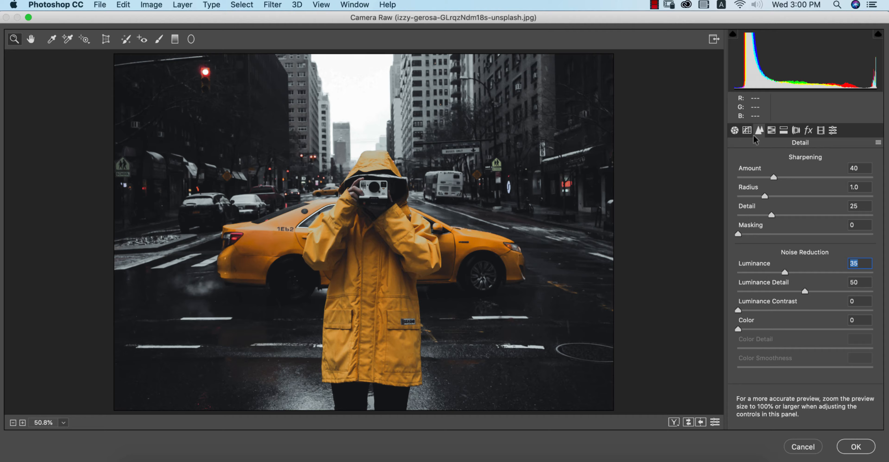
On the Blue channel's point tone curve, lift the black point output to 12 and add a point at input 90, output 90.
left_click(746, 130)
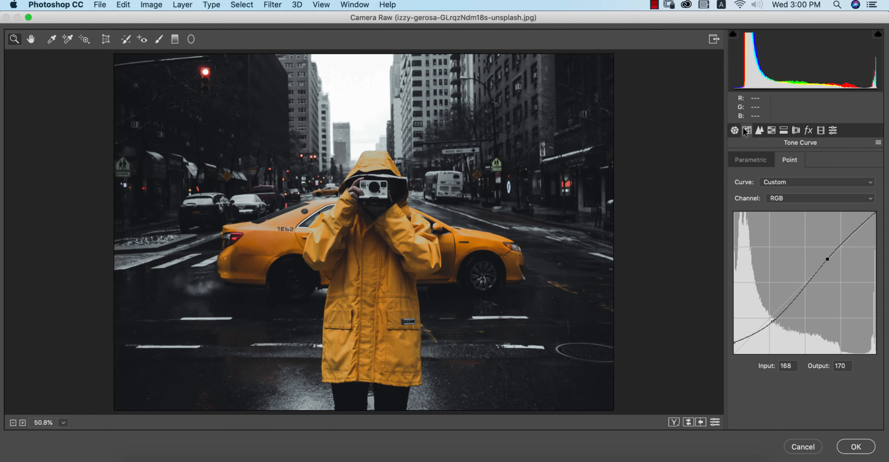
left_click(779, 202)
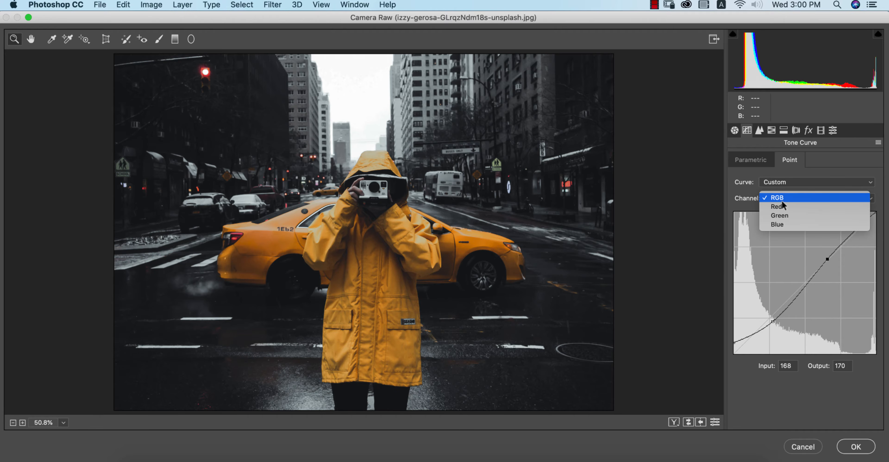
left_click(789, 222)
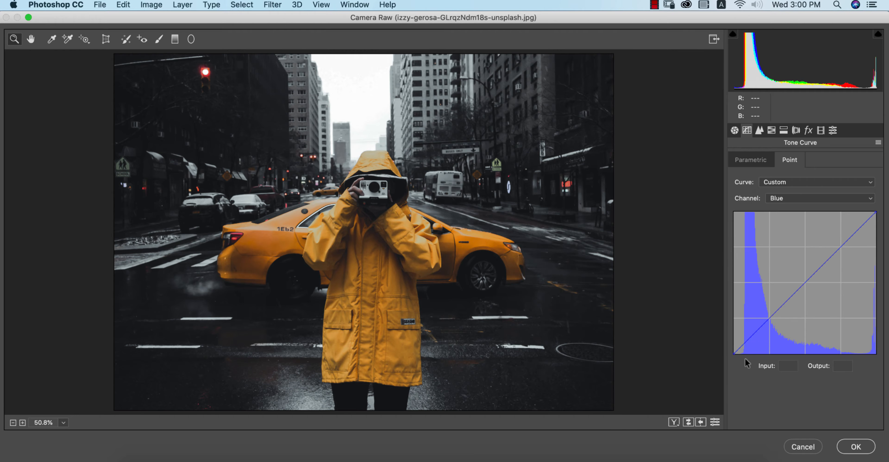
left_click_drag(734, 355, 734, 347)
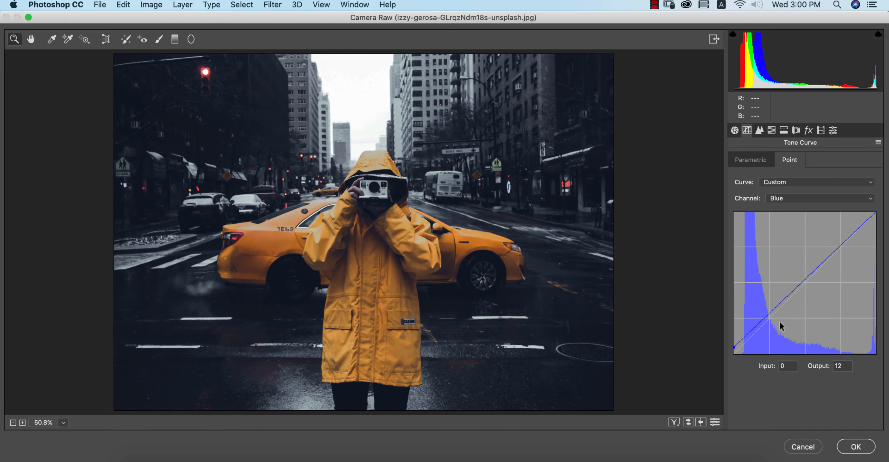
left_click(782, 303)
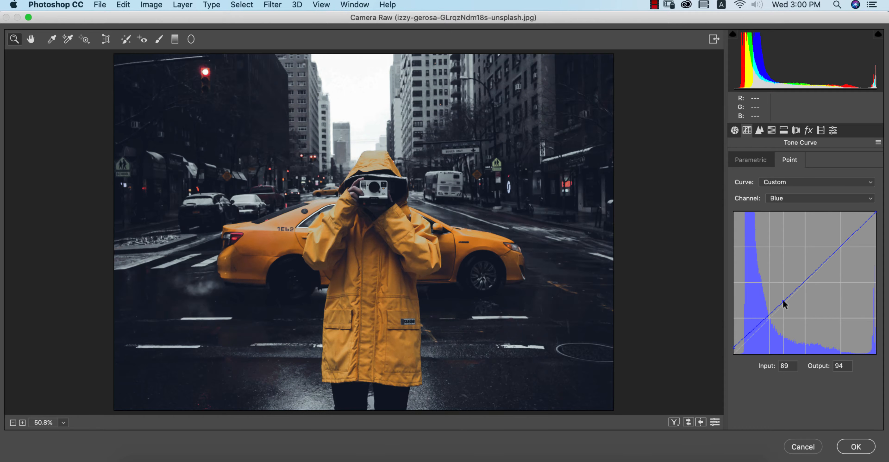
left_click_drag(783, 302, 783, 304)
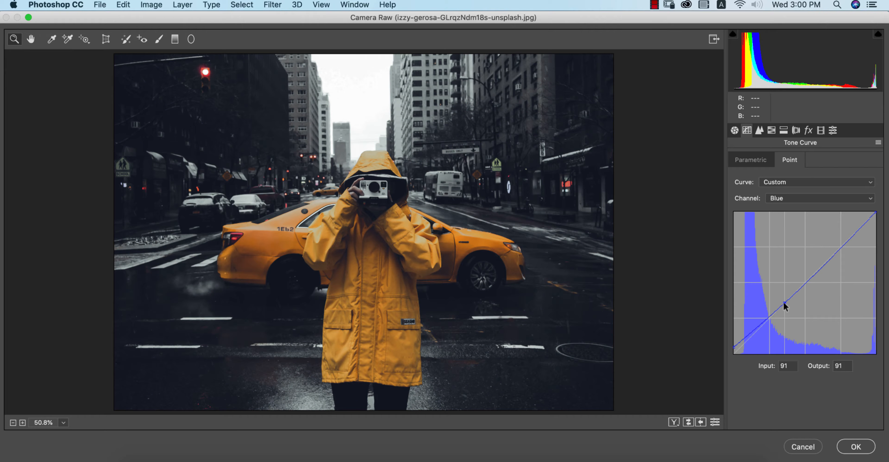
left_click(779, 366)
left_click_drag(777, 365, 791, 365)
type("90")
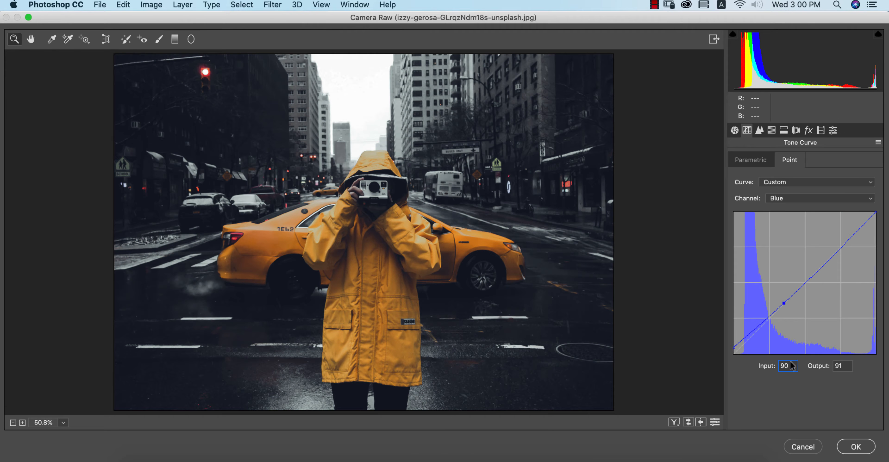
key("Tab")
type("90")
In the Basic adjustments, set Saturation to -2, Highlights to -27, Exposure to 0.00, Contrast to +18 and Tint to +8.
left_click(734, 131)
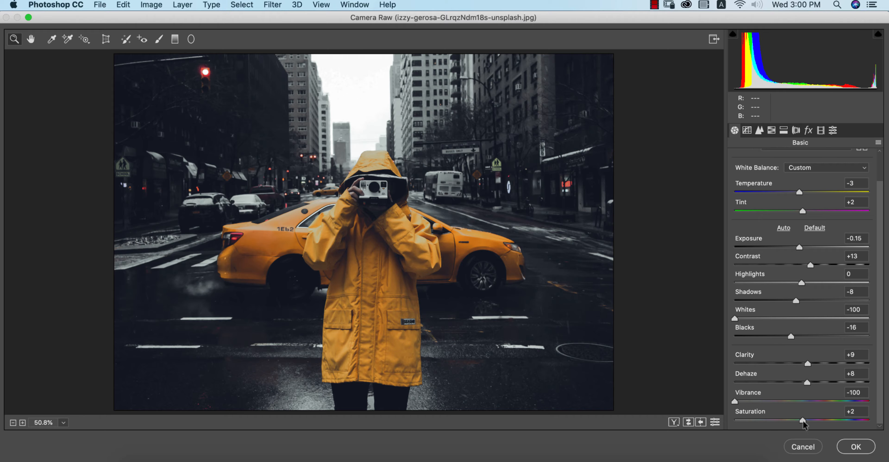
left_click_drag(803, 421, 800, 422)
left_click_drag(801, 282, 783, 282)
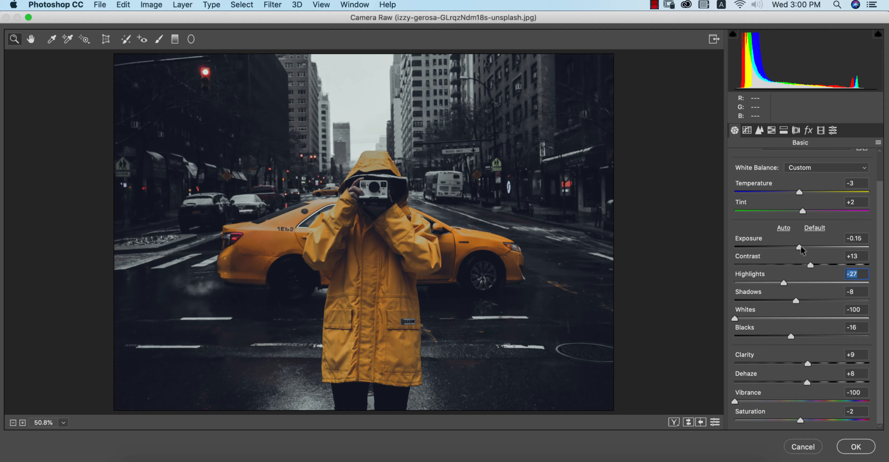
left_click_drag(800, 246, 813, 269)
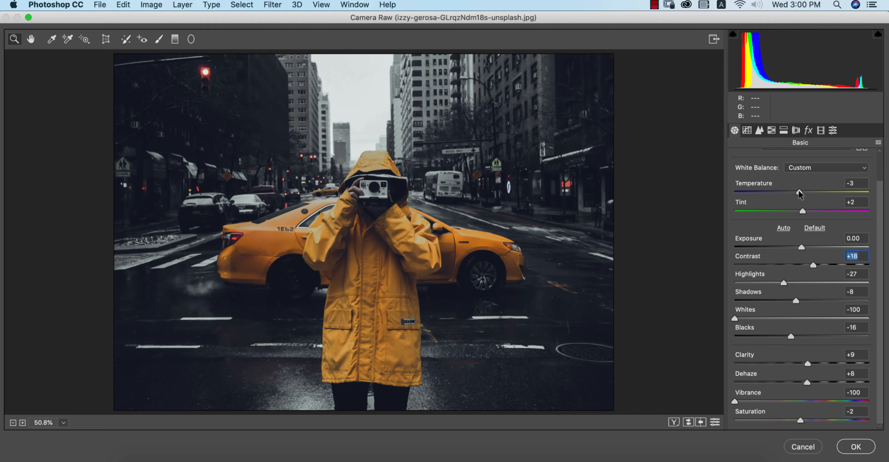
left_click_drag(797, 191, 807, 212)
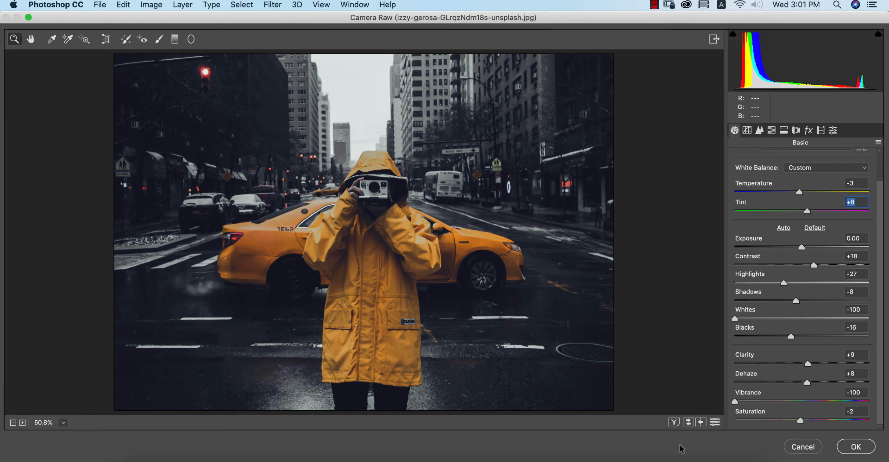
Compare the graded street photo with the original in the before/after views and return to the single view.
left_click(673, 422)
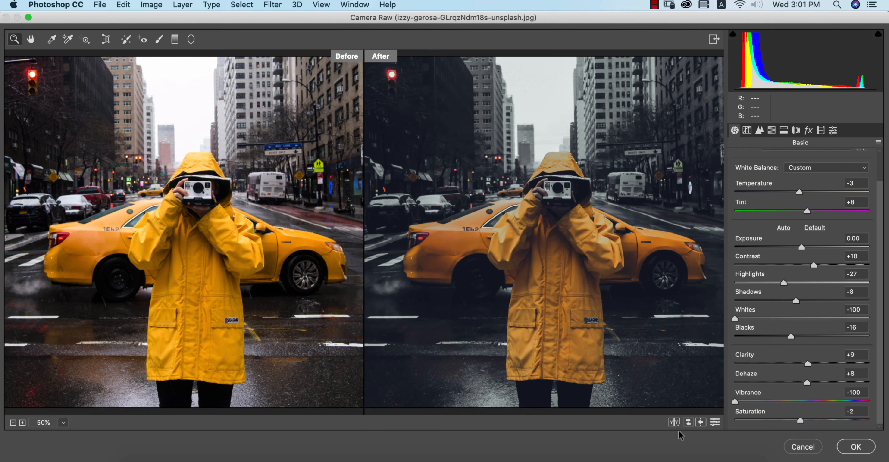
left_click(673, 422)
left_click(673, 422)
left_click(672, 422)
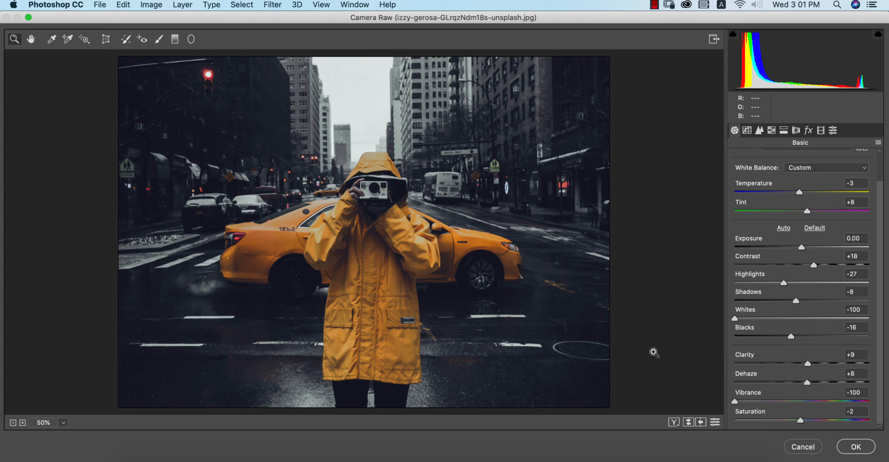
Save all Camera Raw settings as "black and orange.xmp" in Apps And Work, and apply the filter to the street photo.
left_click(878, 143)
left_click(792, 232)
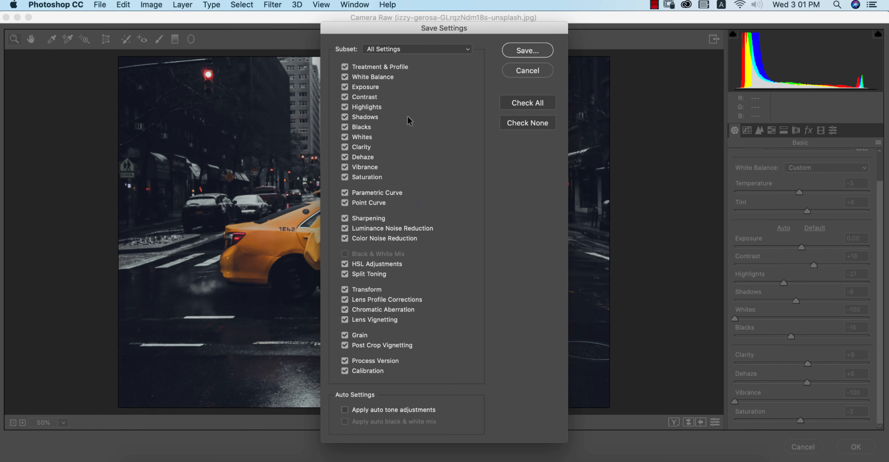
key("Escape")
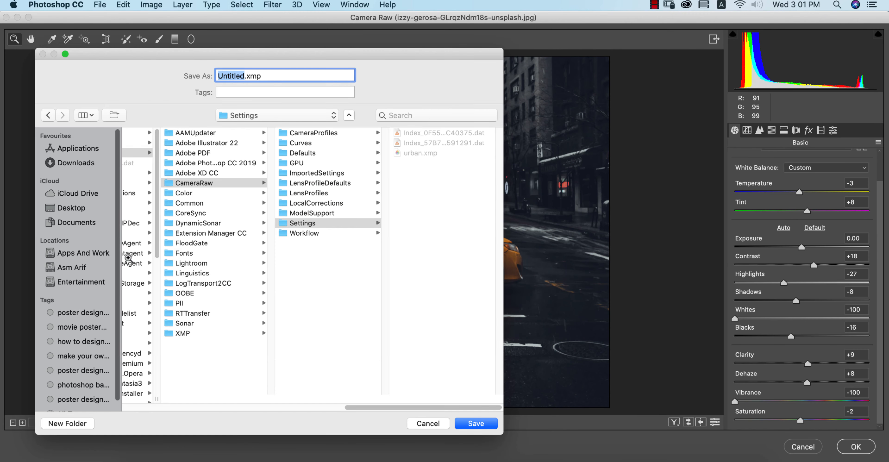
left_click(74, 258)
type("black and orange")
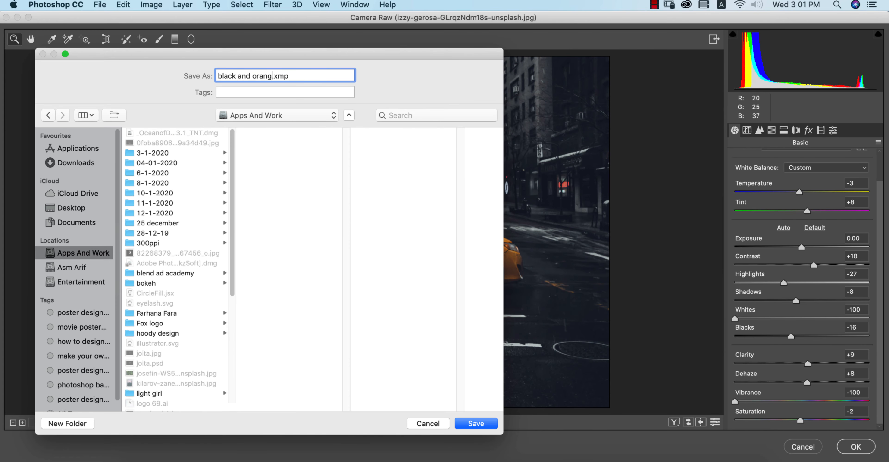
key("Return")
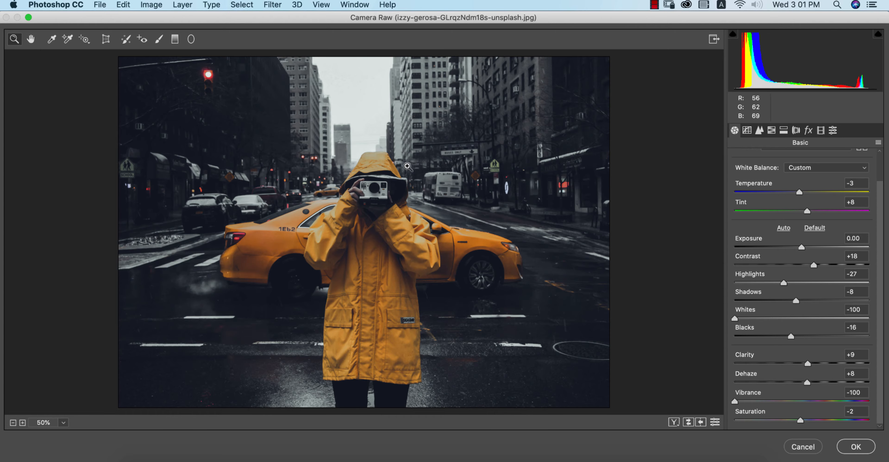
left_click(850, 451)
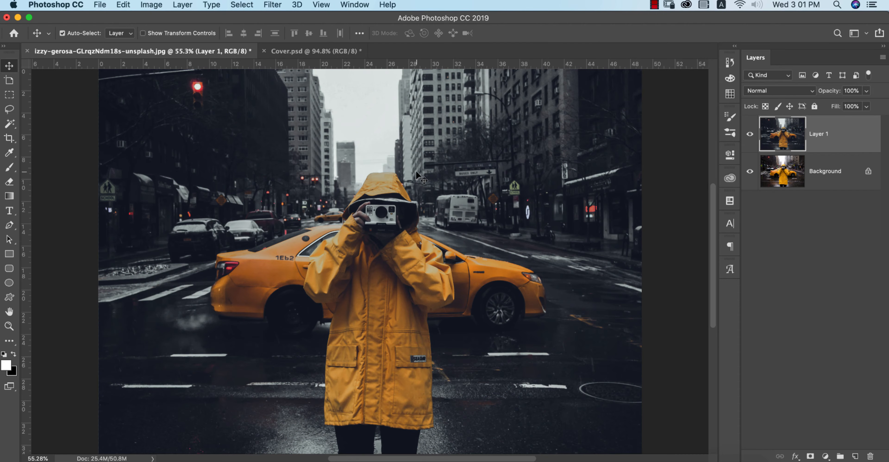
left_click(691, 239)
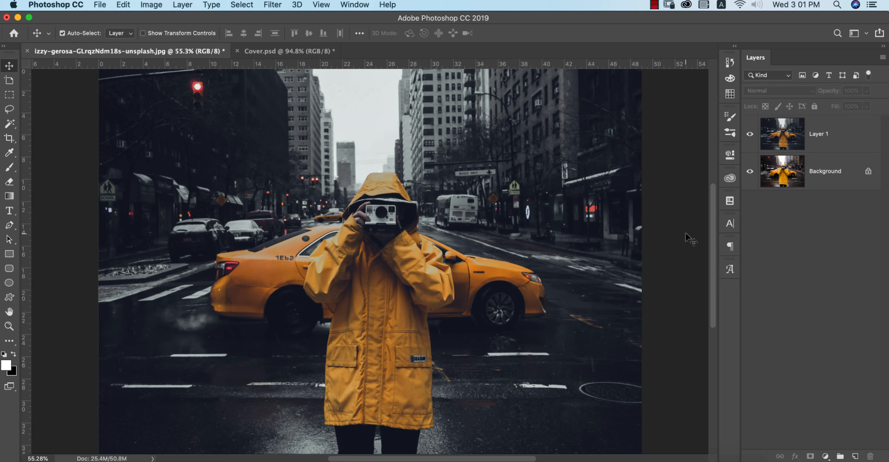
Open the motorcycle JPG from the 12-1-2020 folder and duplicate its Background layer.
left_click(99, 5)
left_click(104, 27)
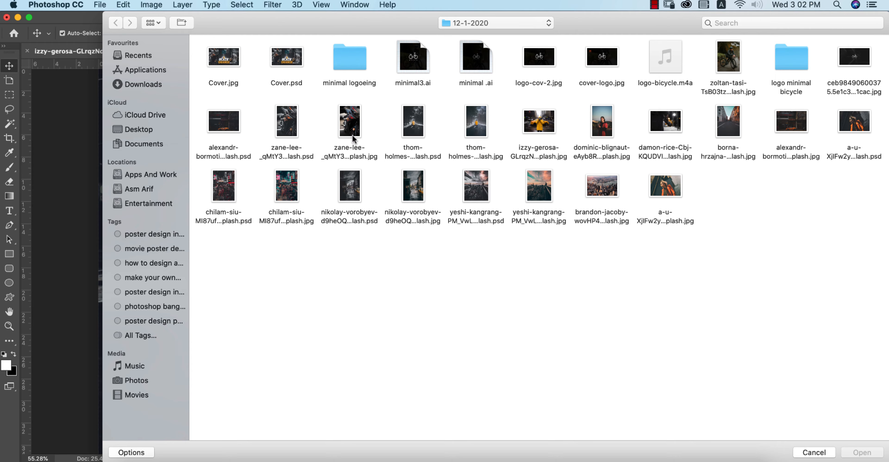
left_click(353, 133)
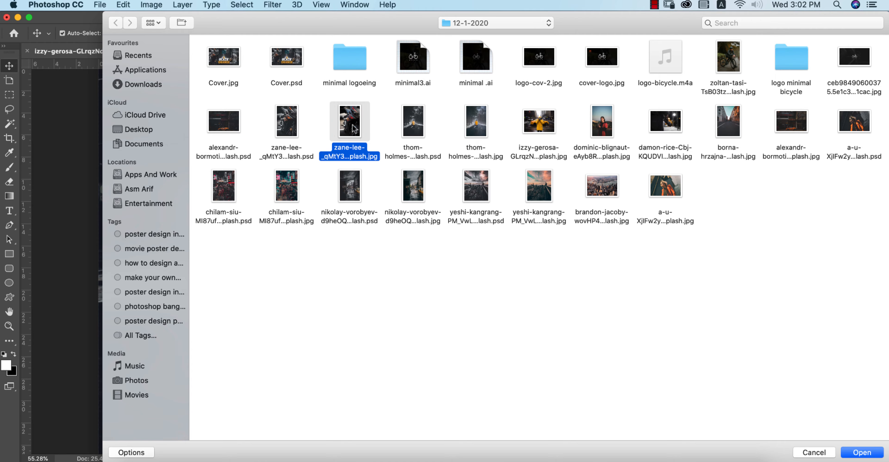
key("Return")
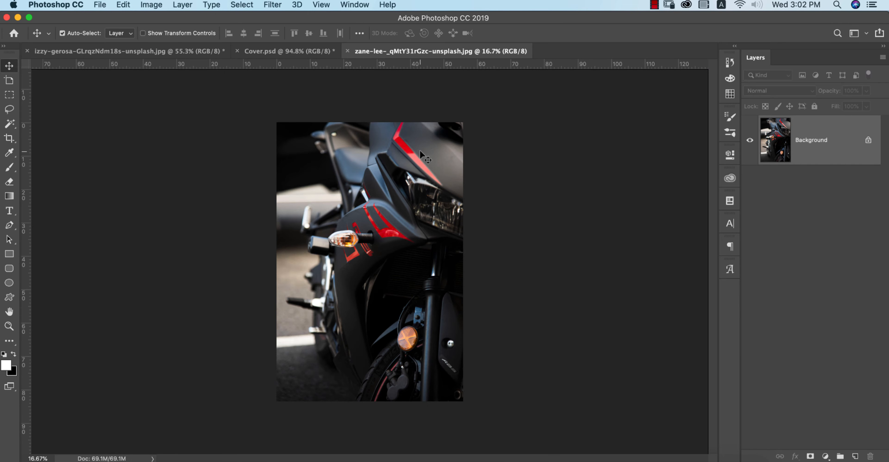
key("super+j")
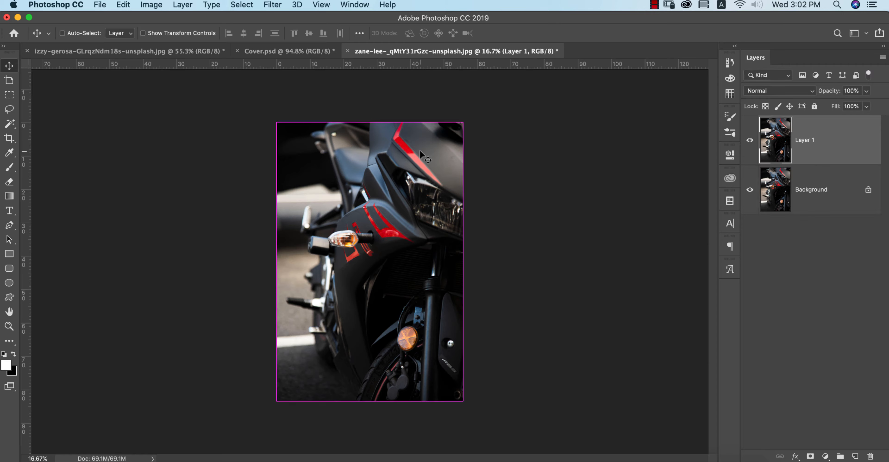
Start the Camera Raw Filter on the duplicated motorcycle layer and load the saved "black and orange.xmp" settings.
left_click(269, 4)
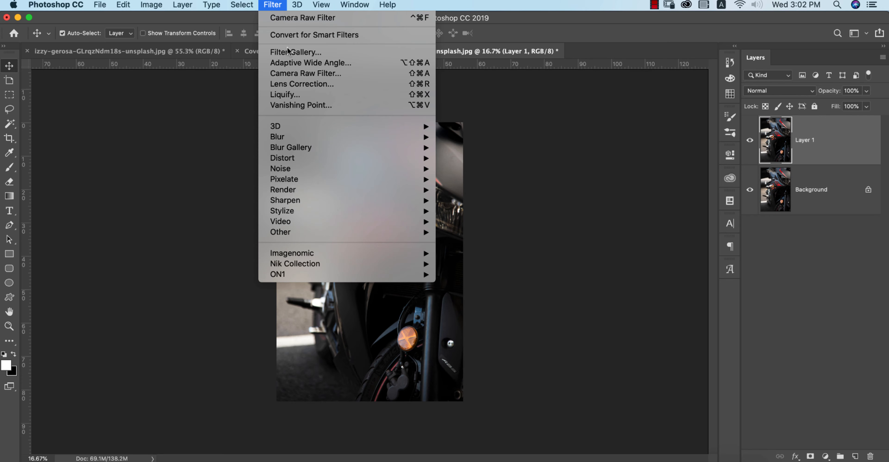
left_click(340, 76)
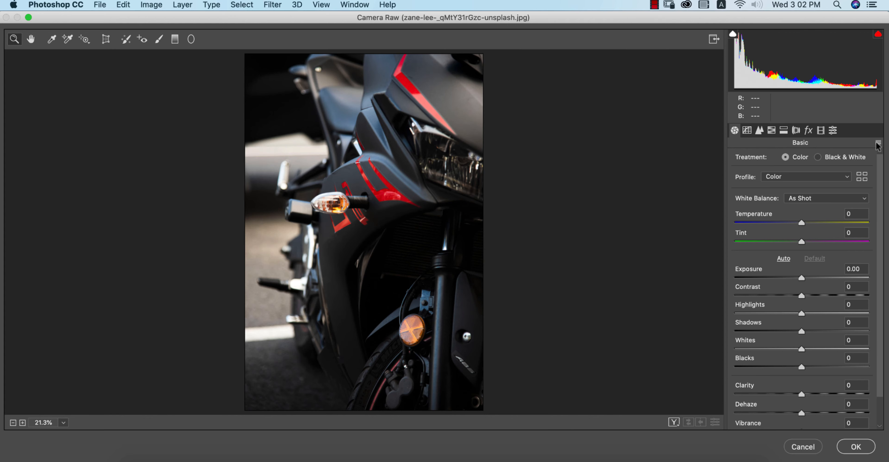
left_click(878, 143)
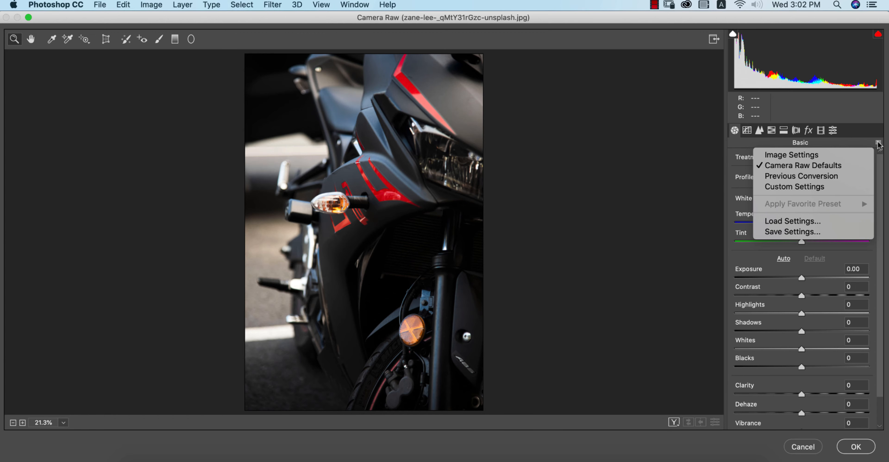
left_click(792, 221)
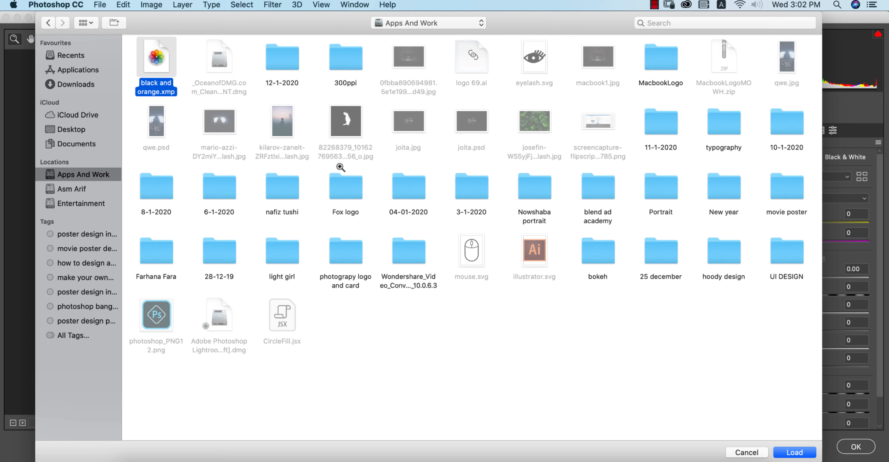
left_click(801, 455)
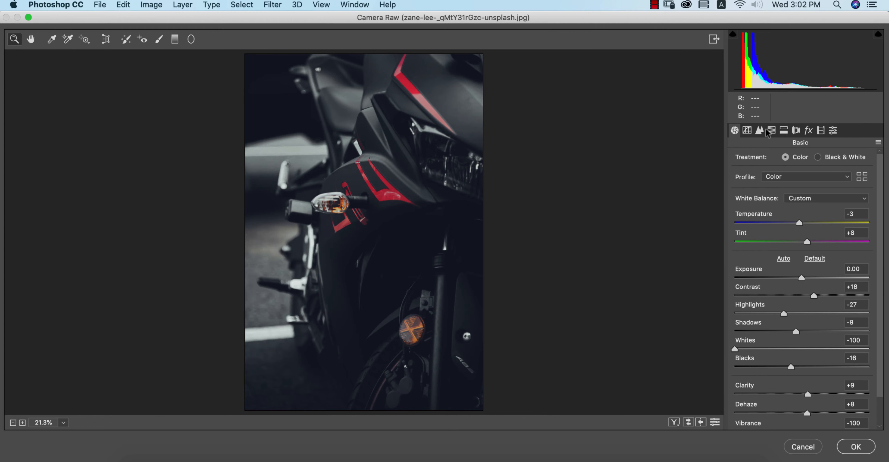
In the HSL adjustments, set the Reds hue to +53 and moderately raise the Reds luminance.
left_click(772, 130)
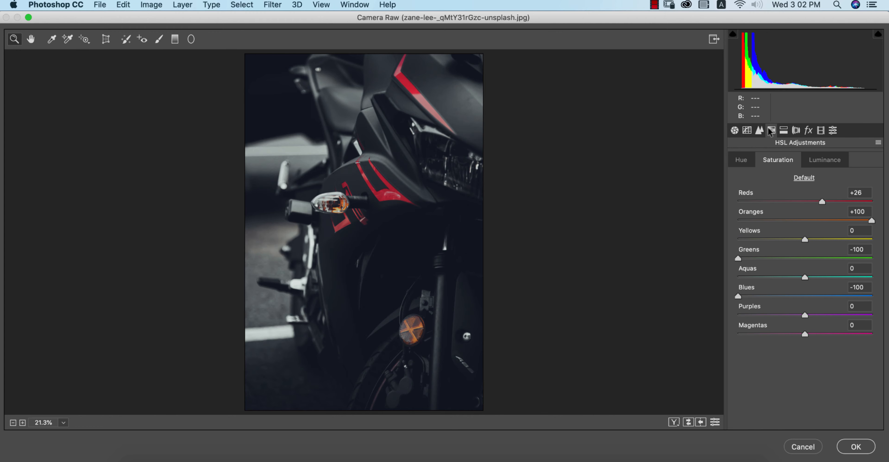
left_click(741, 162)
left_click_drag(805, 201, 841, 199)
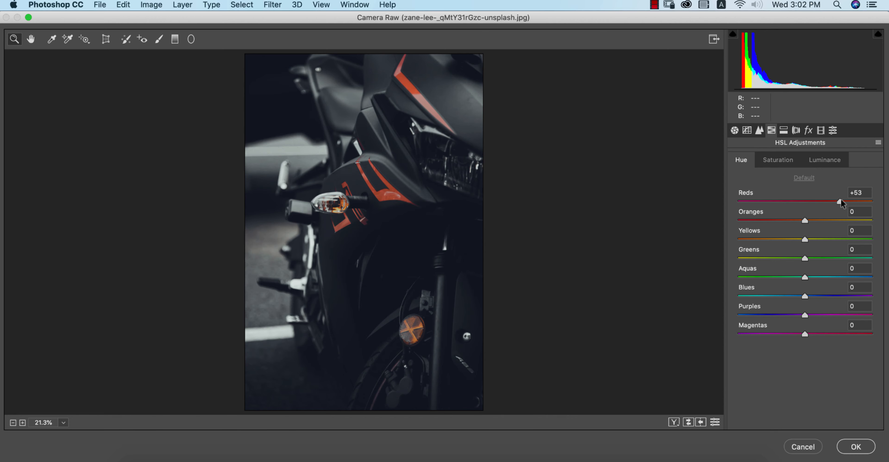
left_click(826, 159)
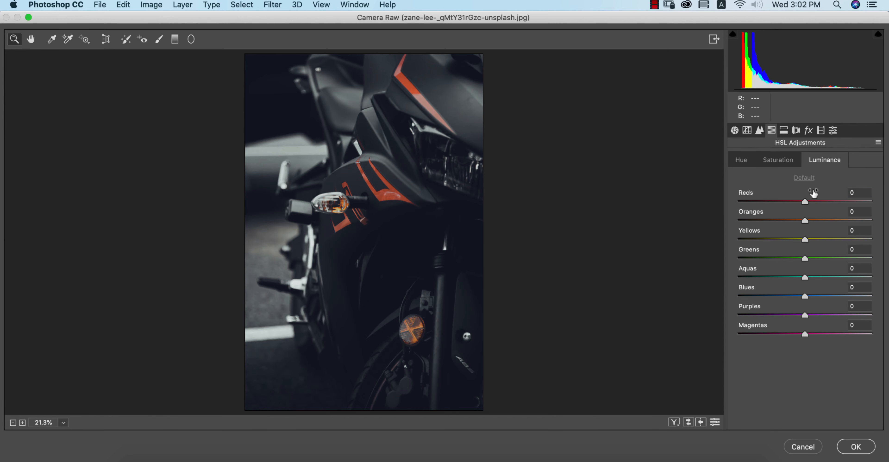
left_click_drag(805, 203, 823, 204)
left_click(777, 159)
In Calibration, set the Red Primary Hue to +37 and Saturation to +19.
left_click(821, 131)
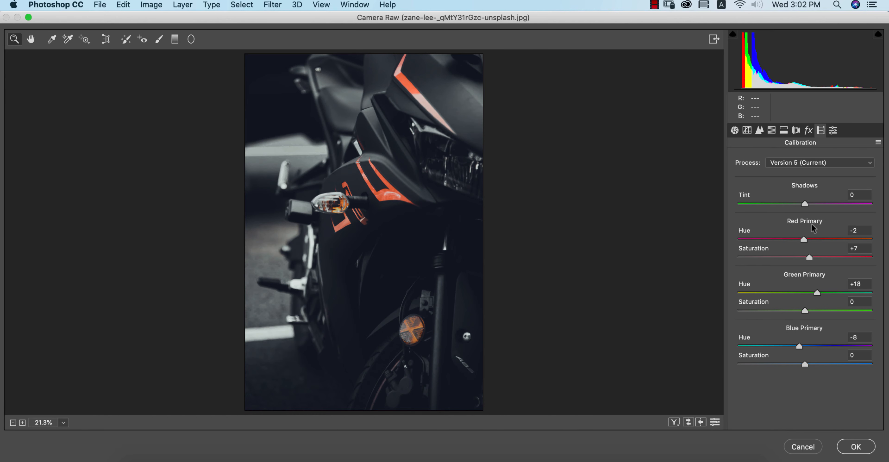
left_click_drag(804, 239, 817, 256)
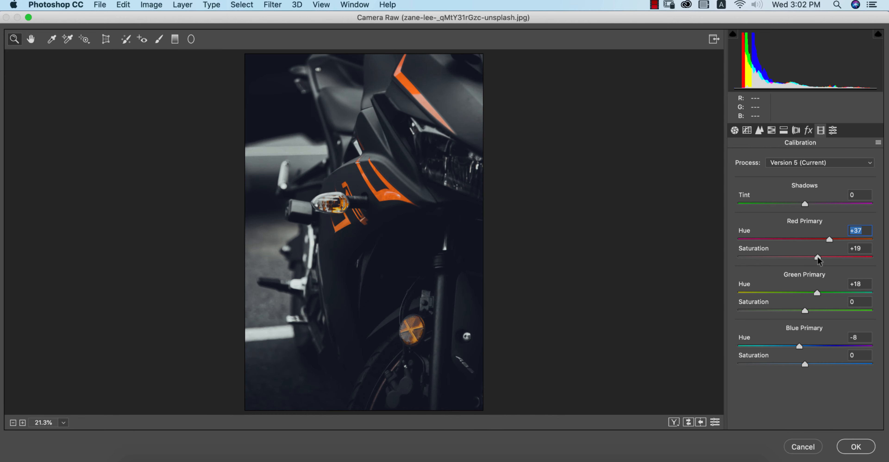
Compare the motorcycle grade side by side with the original at closer zoom and apply the Camera Raw Filter.
left_click(817, 257)
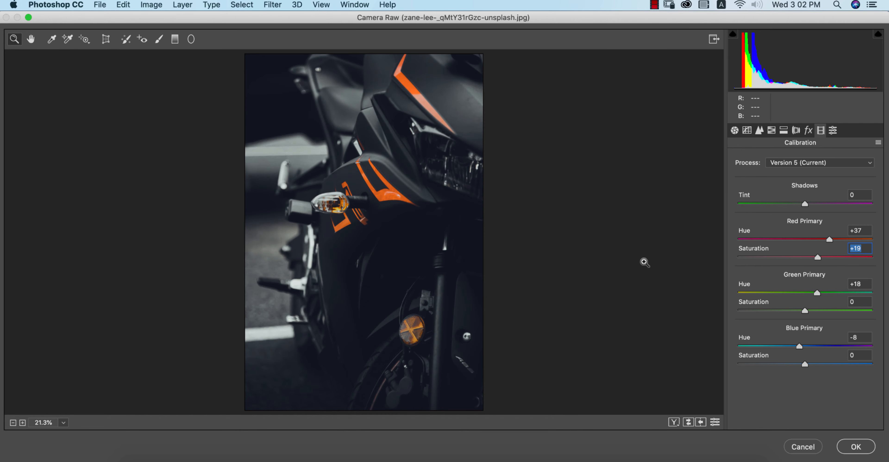
left_click(673, 422)
left_click(202, 194)
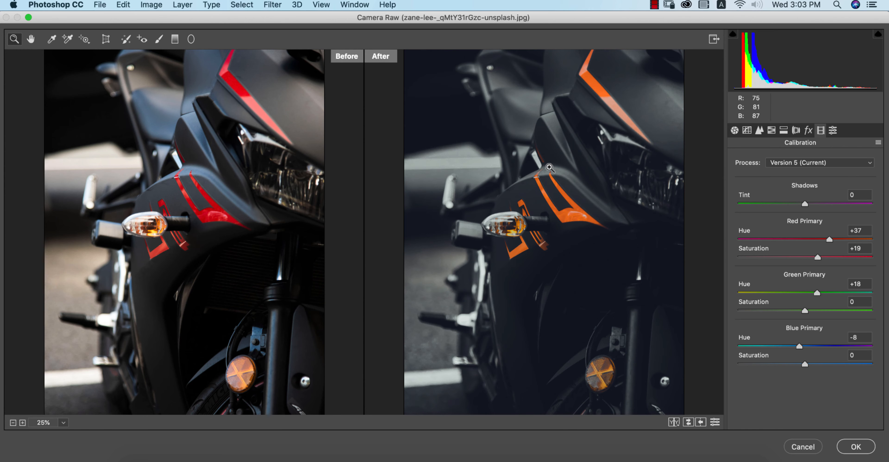
left_click(860, 447)
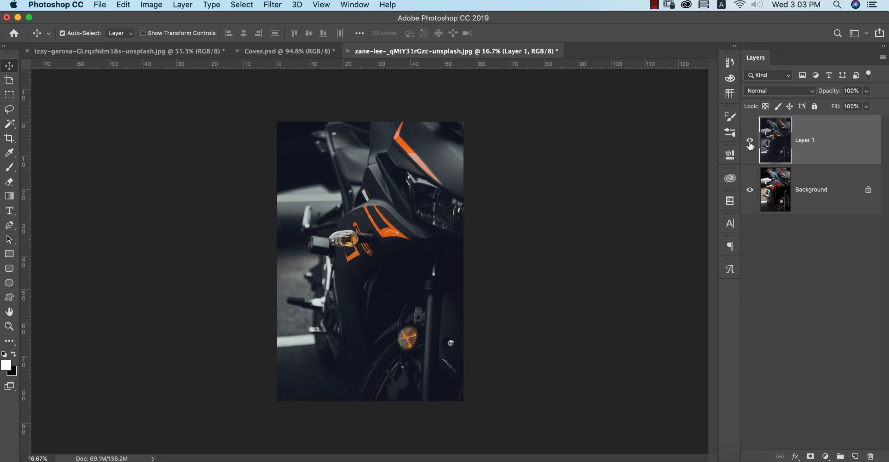
Toggle Layer 1's visibility off and on to compare the graded motorcycle with the original, then deselect the layer.
left_click(750, 140)
left_click(749, 140)
left_click(543, 152)
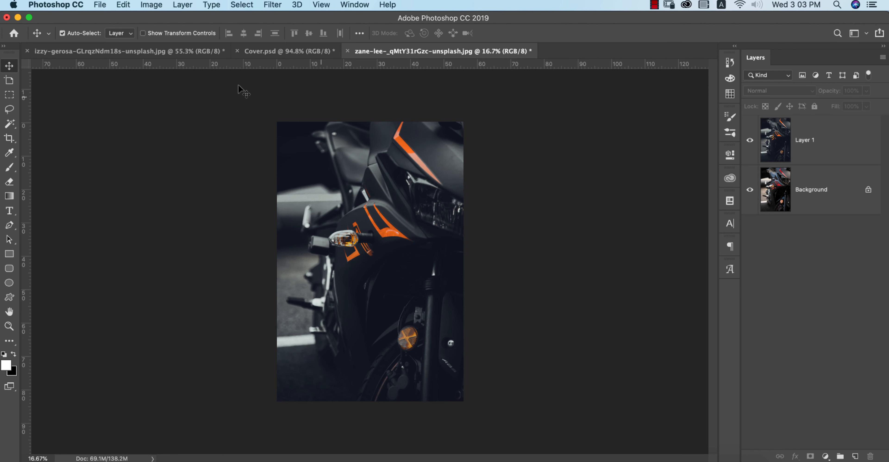
Open the JPG of the person in a yellow jacket from the 12-1-2020 folder and duplicate its Background layer.
left_click(101, 5)
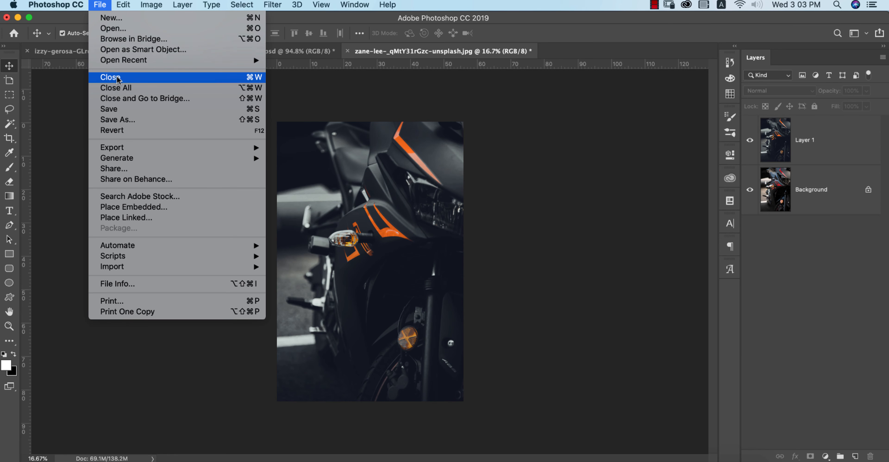
left_click(114, 28)
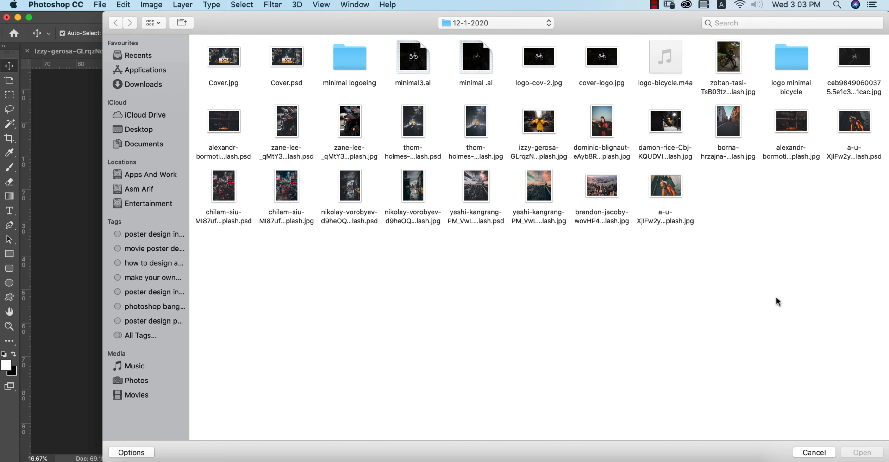
left_click(477, 131)
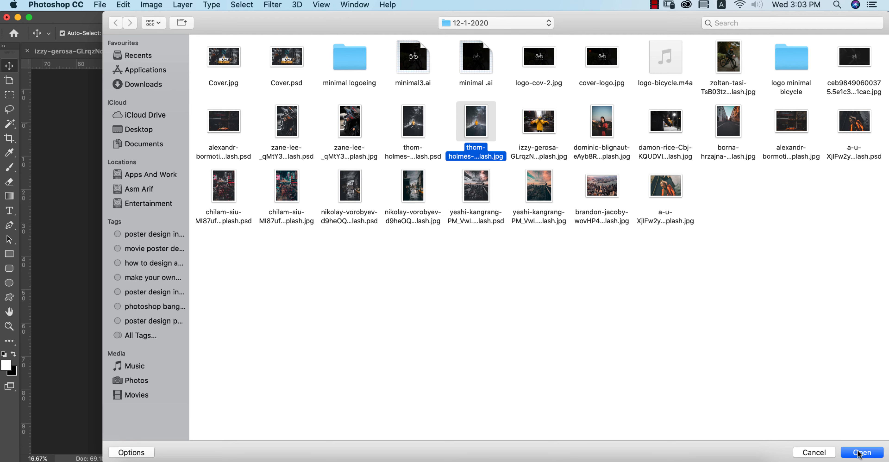
key("Return")
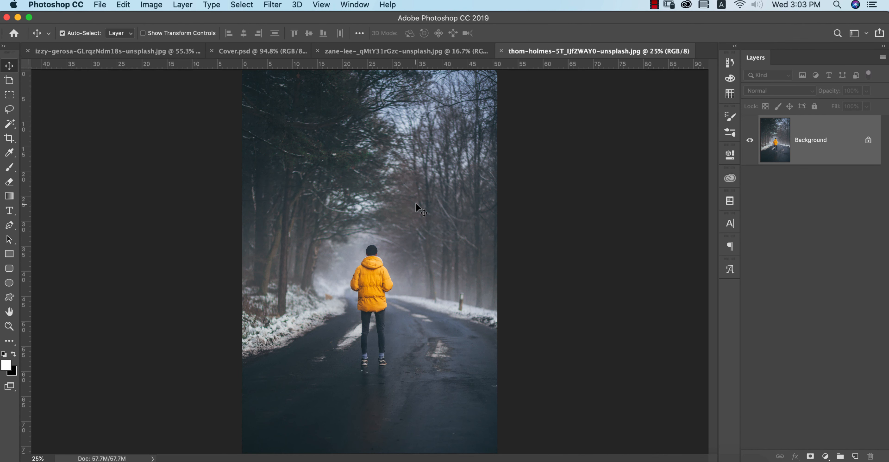
key("super")
key("super+j")
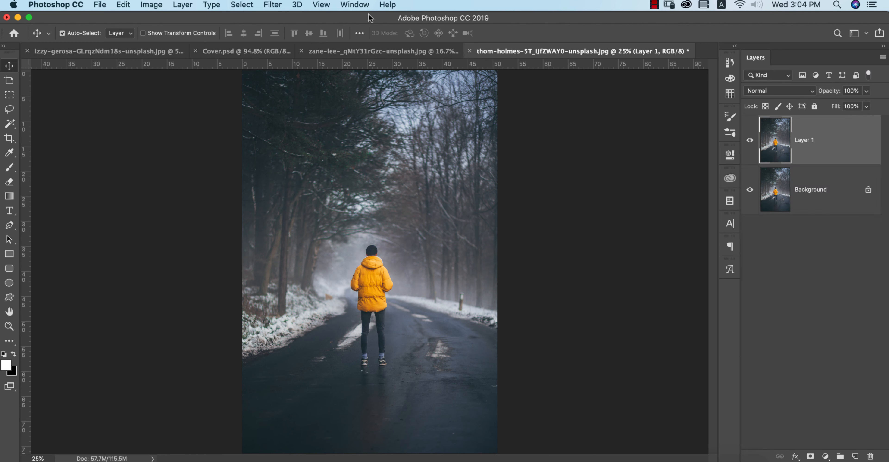
Start the Camera Raw Filter on the duplicated road photo layer and load the saved "black and orange.xmp" settings.
left_click(269, 6)
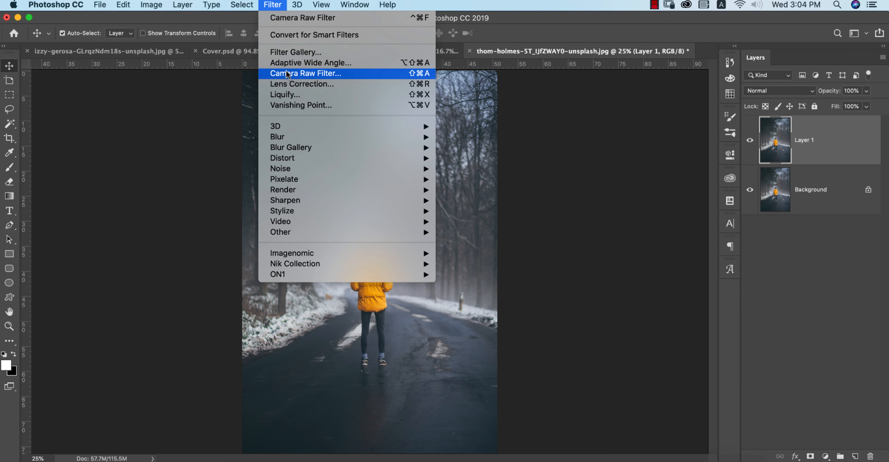
left_click(288, 73)
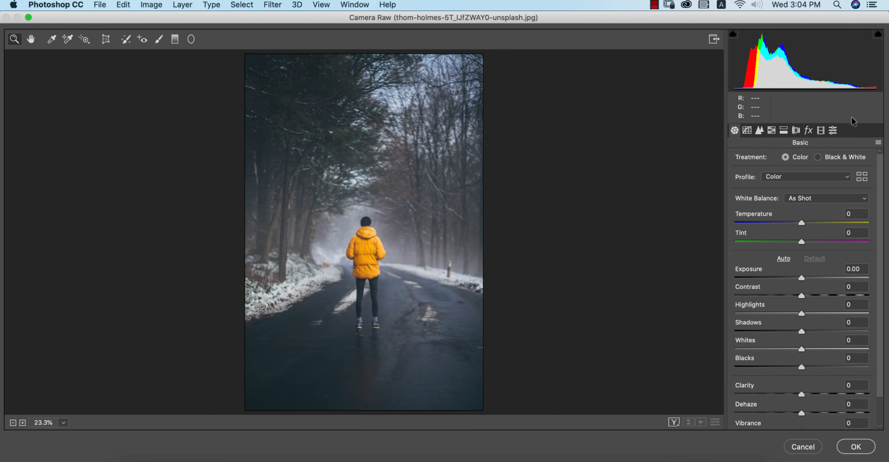
left_click(879, 145)
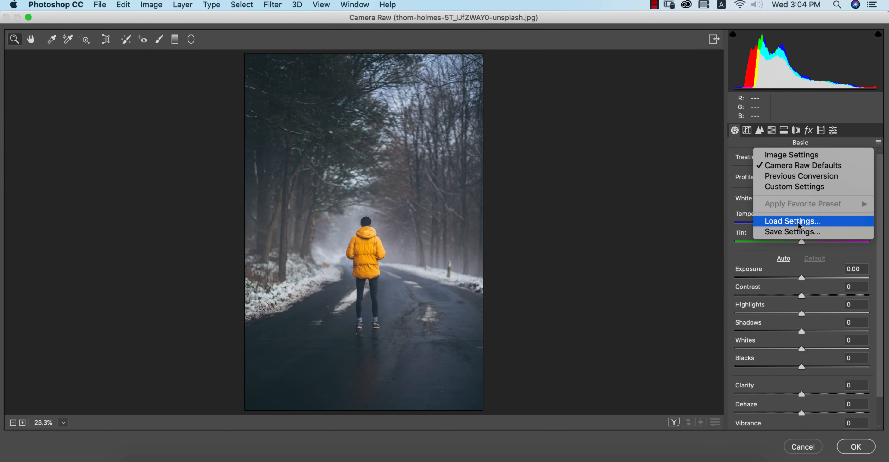
left_click(762, 221)
left_click(152, 61)
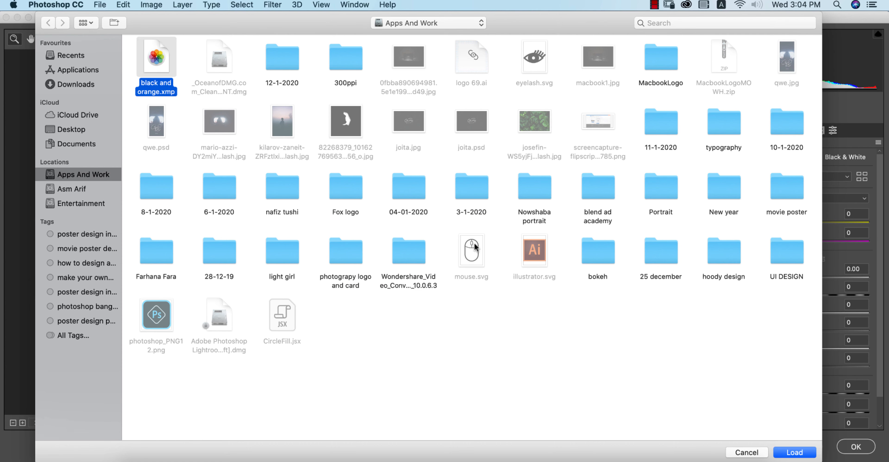
left_click(800, 457)
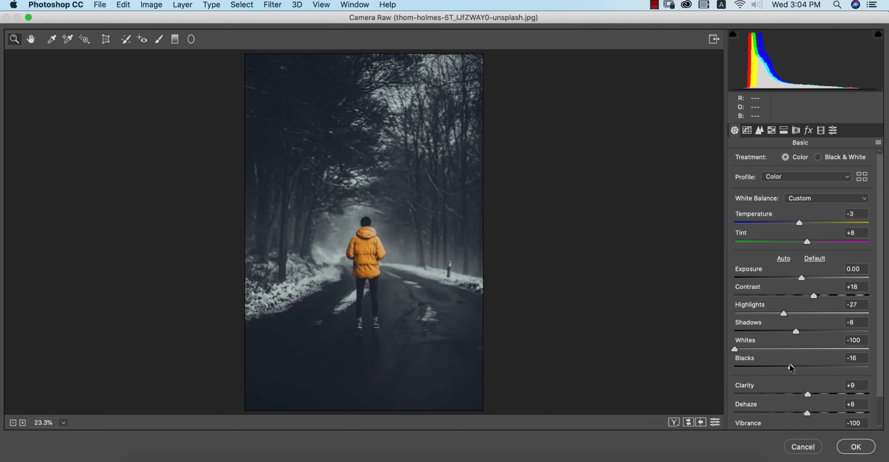
Set the Blacks to -62 and apply the filter after comparing the road photo side by side with its original.
left_click_drag(790, 367, 760, 367)
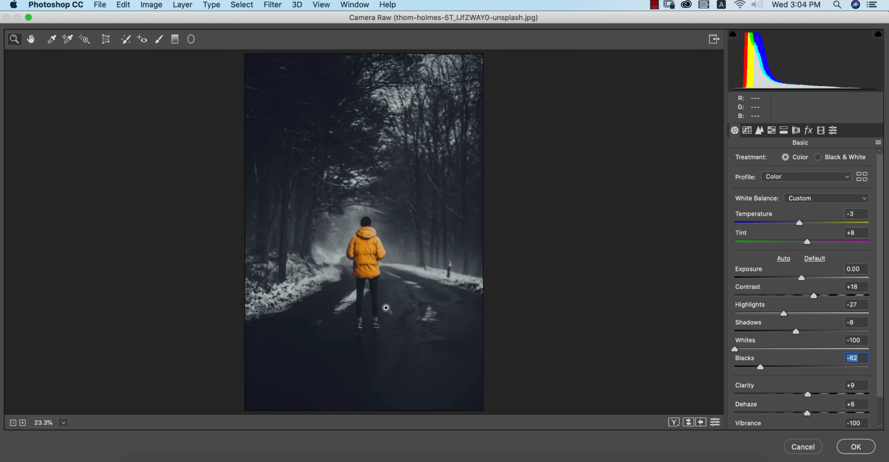
left_click(674, 422)
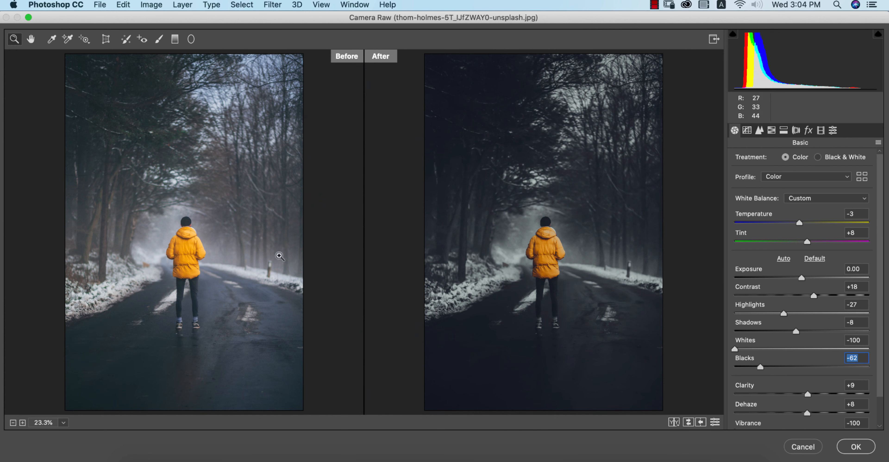
left_click(184, 238)
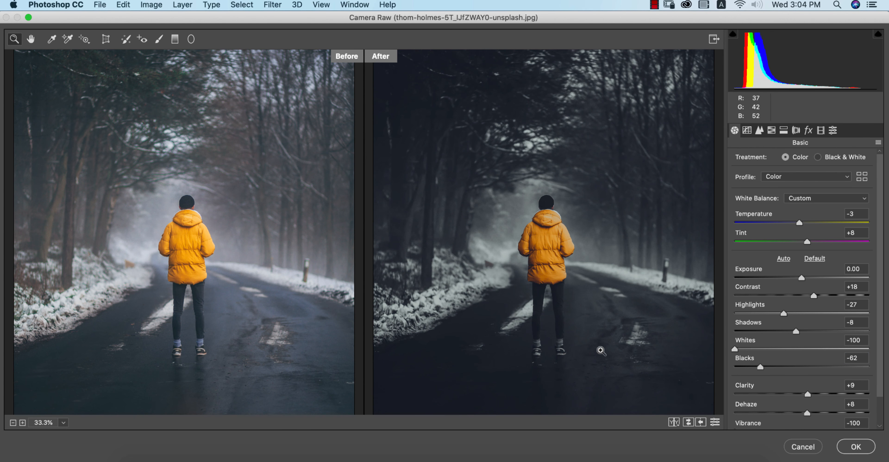
key("super+0")
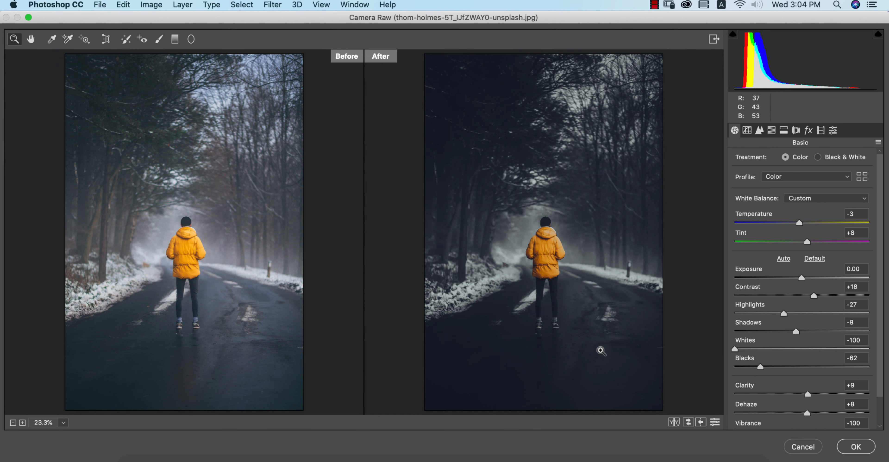
key("Return")
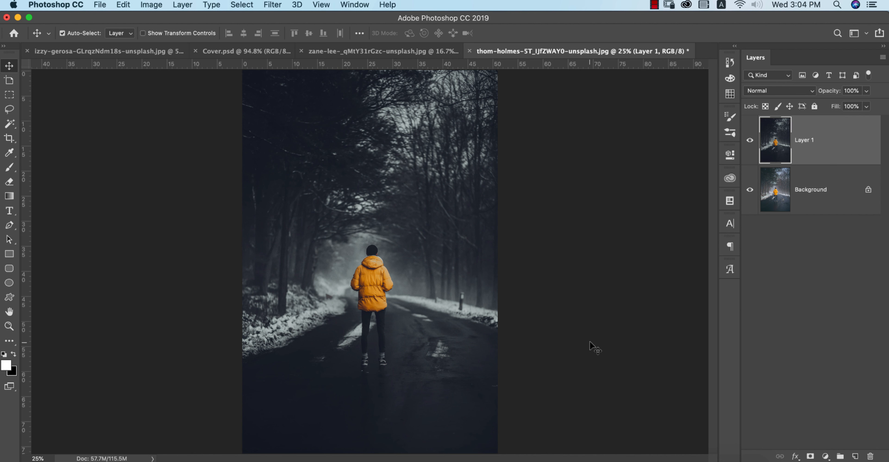
Toggle Layer 1's visibility off and on to compare the graded road photo with the original, and deselect the layer.
left_click(749, 140)
left_click(749, 140)
left_click(622, 135)
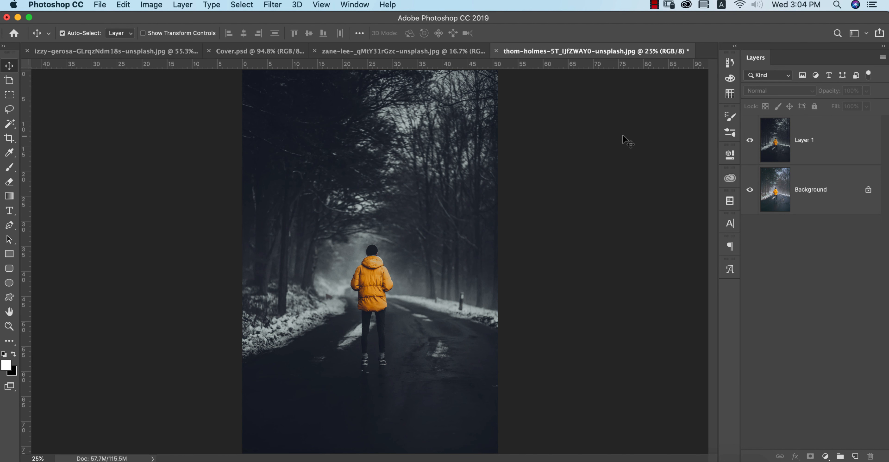